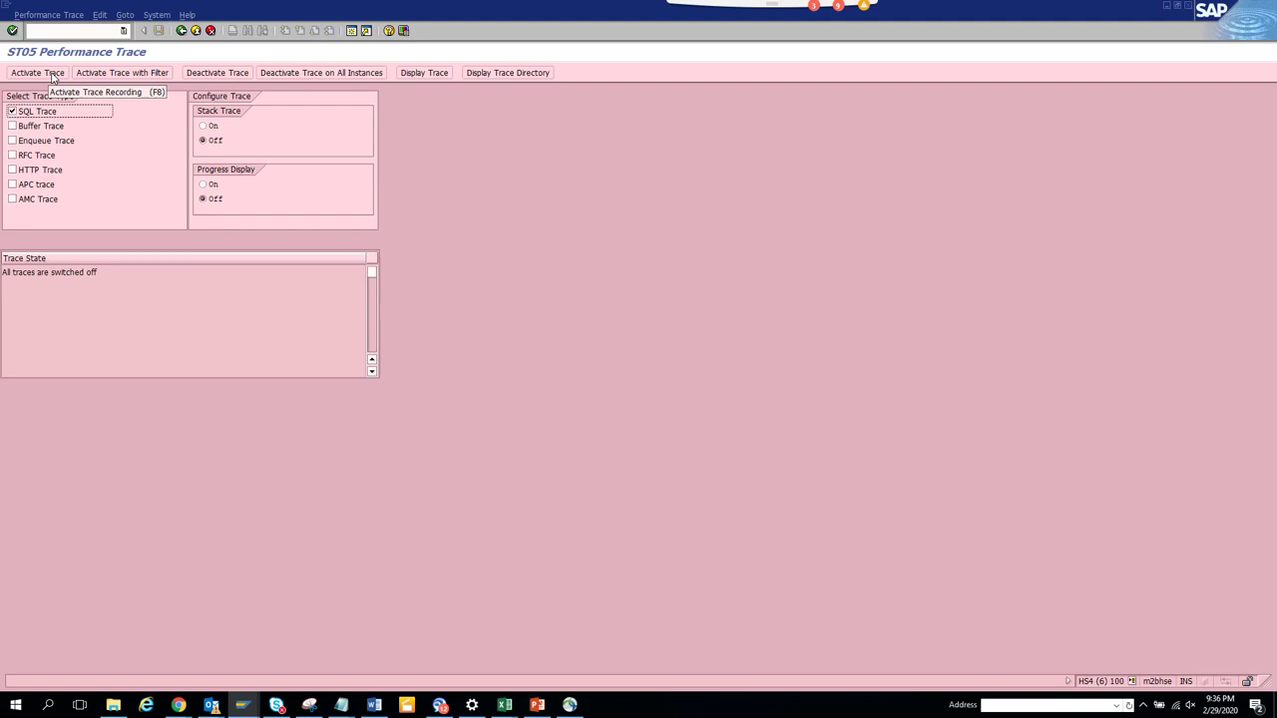
Step: Activate the SQL trace and, in a new session window, display the prefilled sales order with transaction VA03
left_click(38, 73)
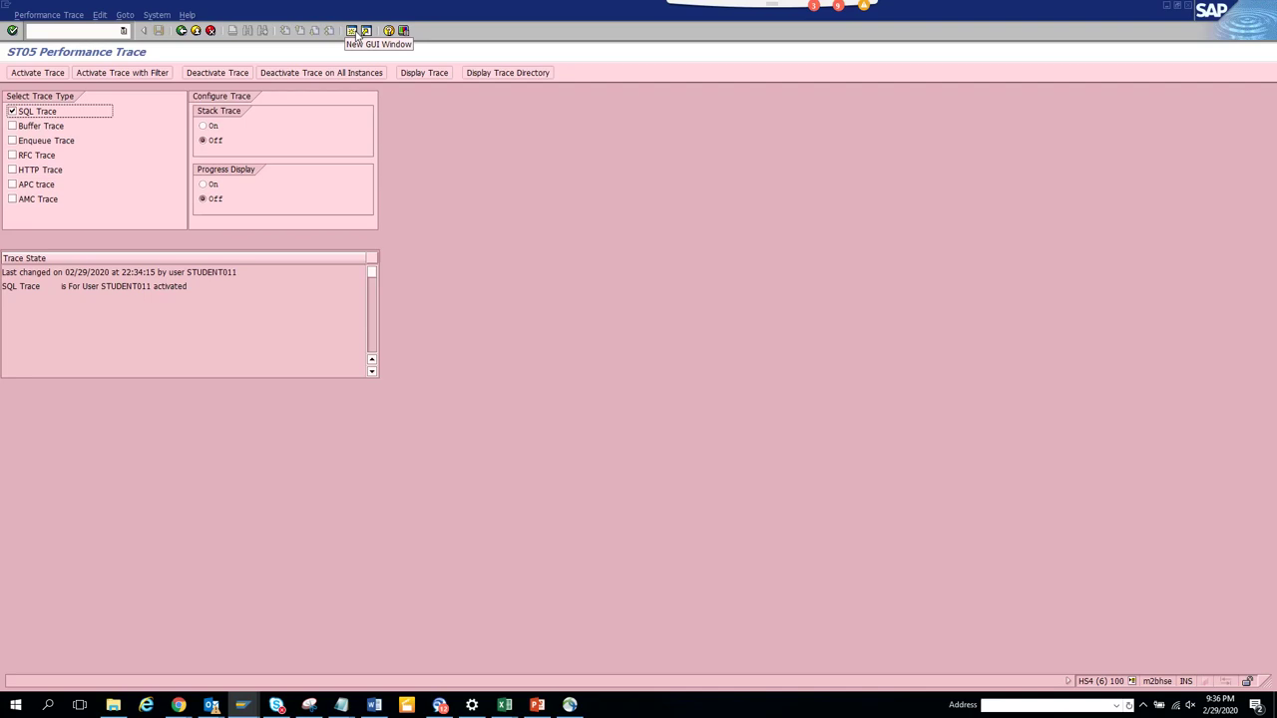
left_click(355, 33)
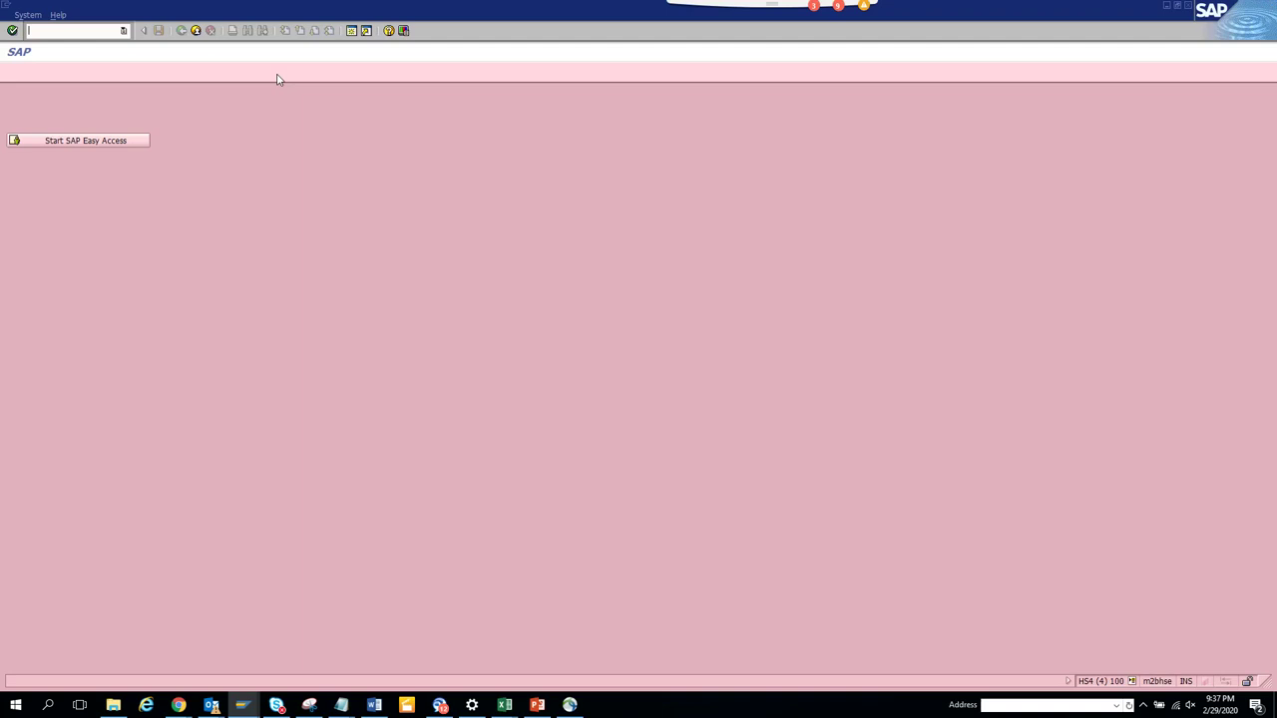
type("va03")
key("Return")
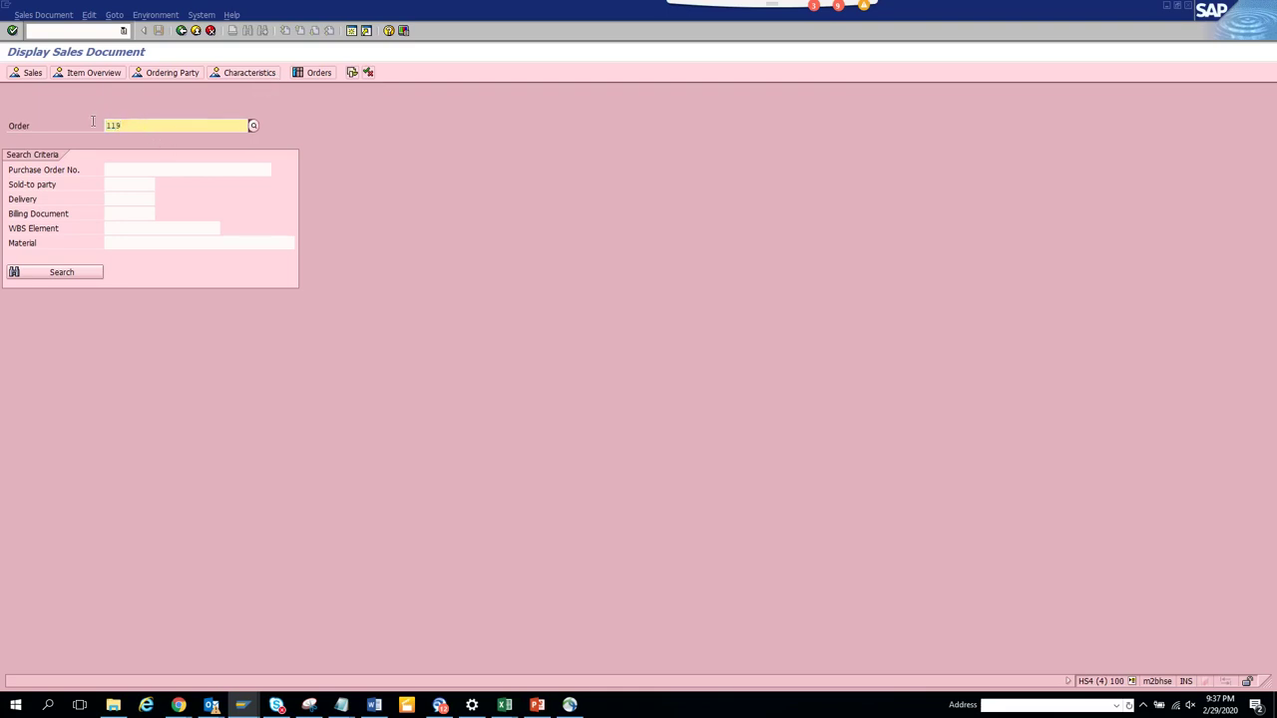
key("Return")
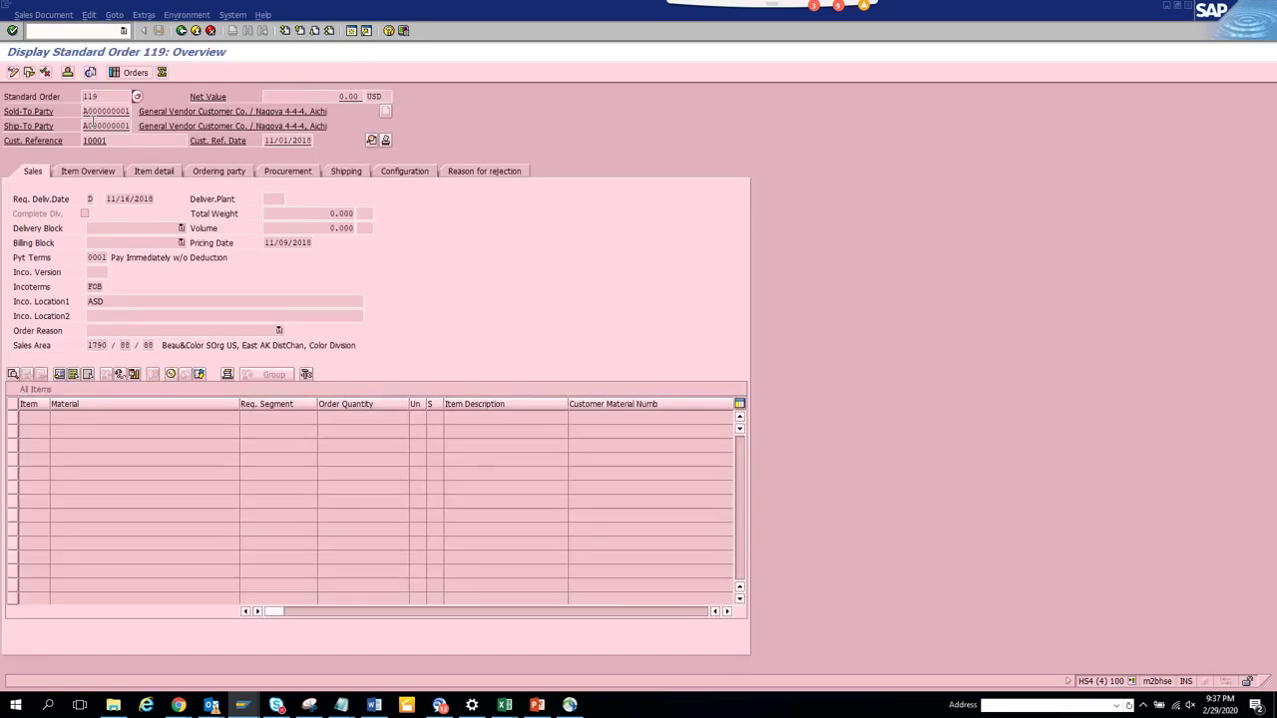
Step: Switch back to the ST05 session, deactivate the trace and open its display filter conditions
key("alt+Tab")
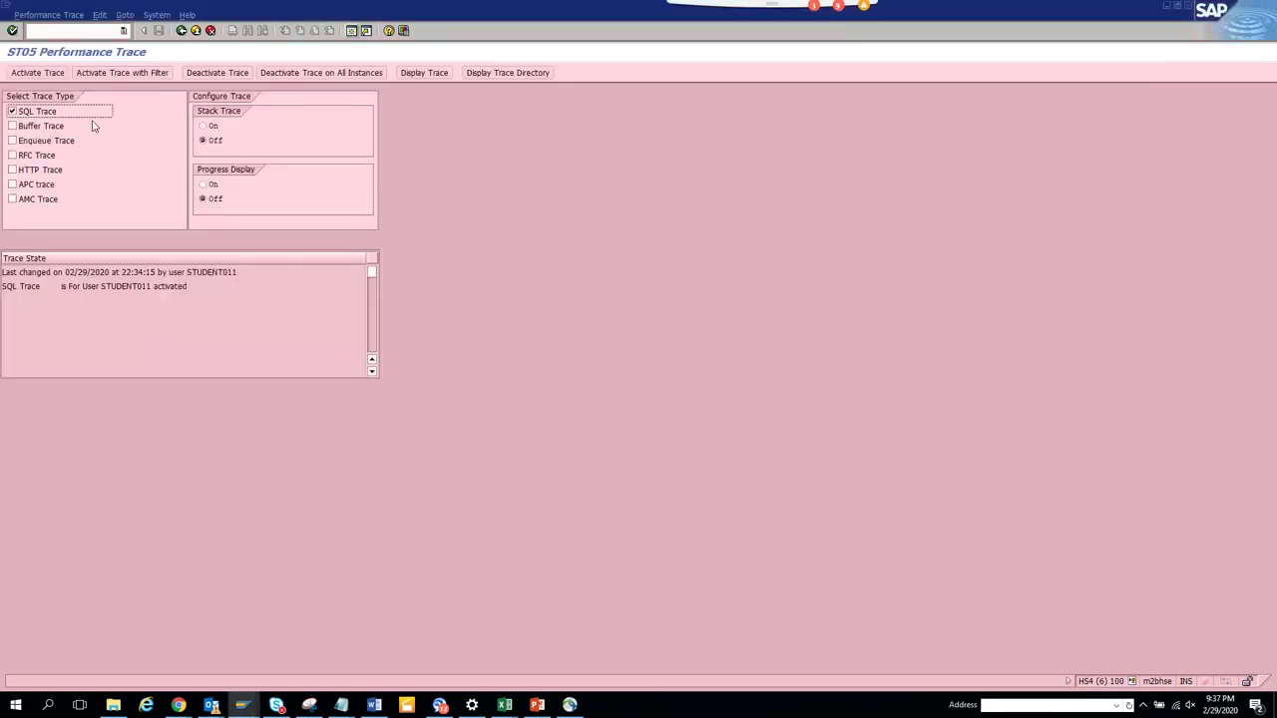
left_click(240, 77)
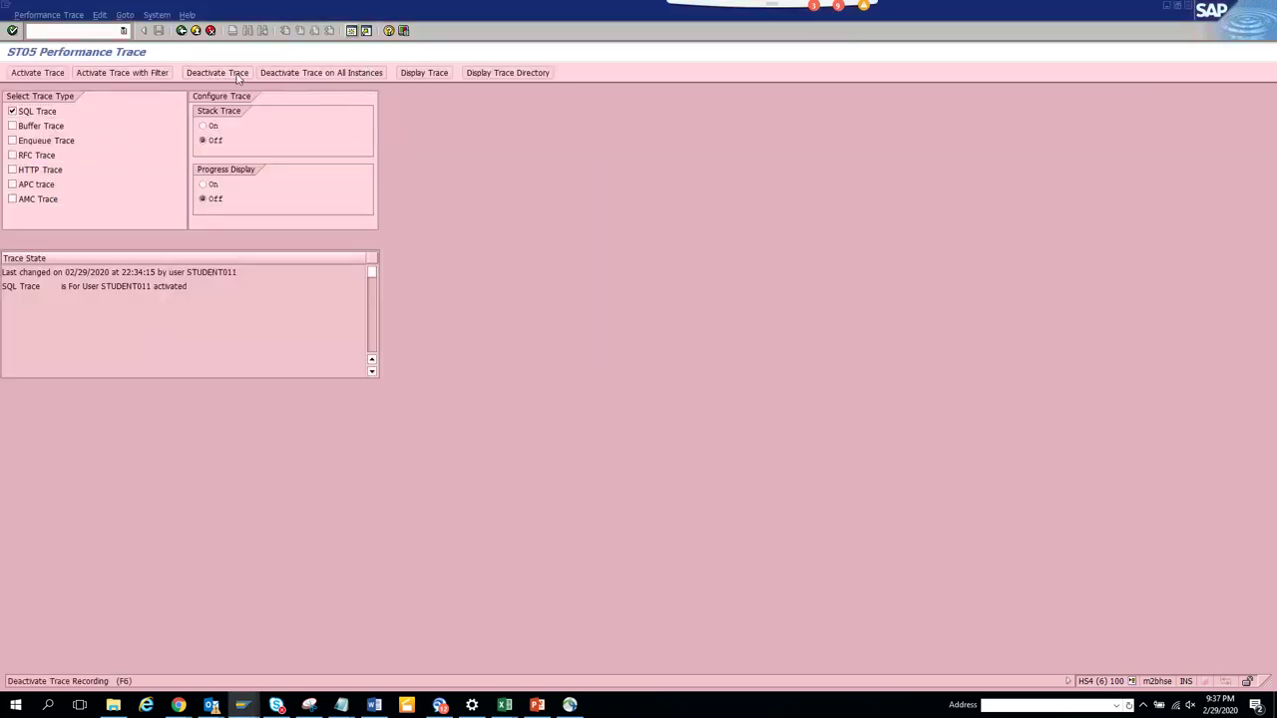
left_click(424, 73)
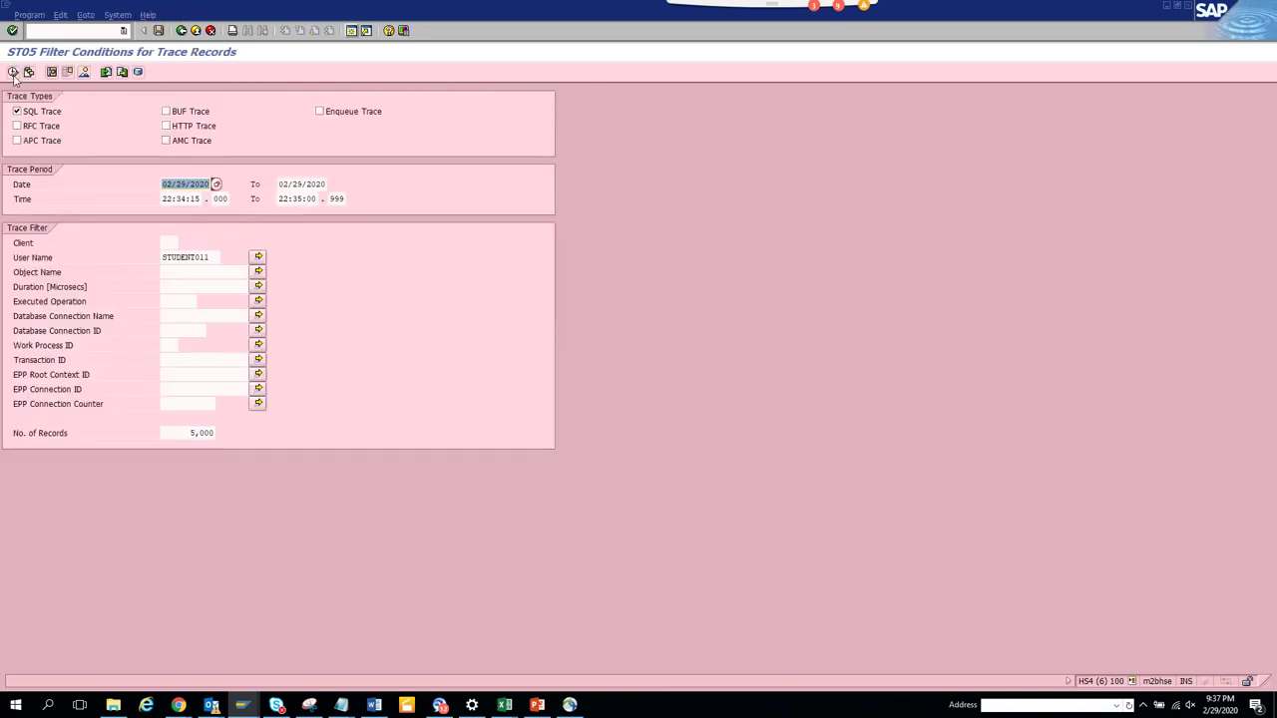
Step: Set the start time of the trace period to 21:34:15 and display the trace records
left_click(169, 199)
key("BackSpace")
type("1")
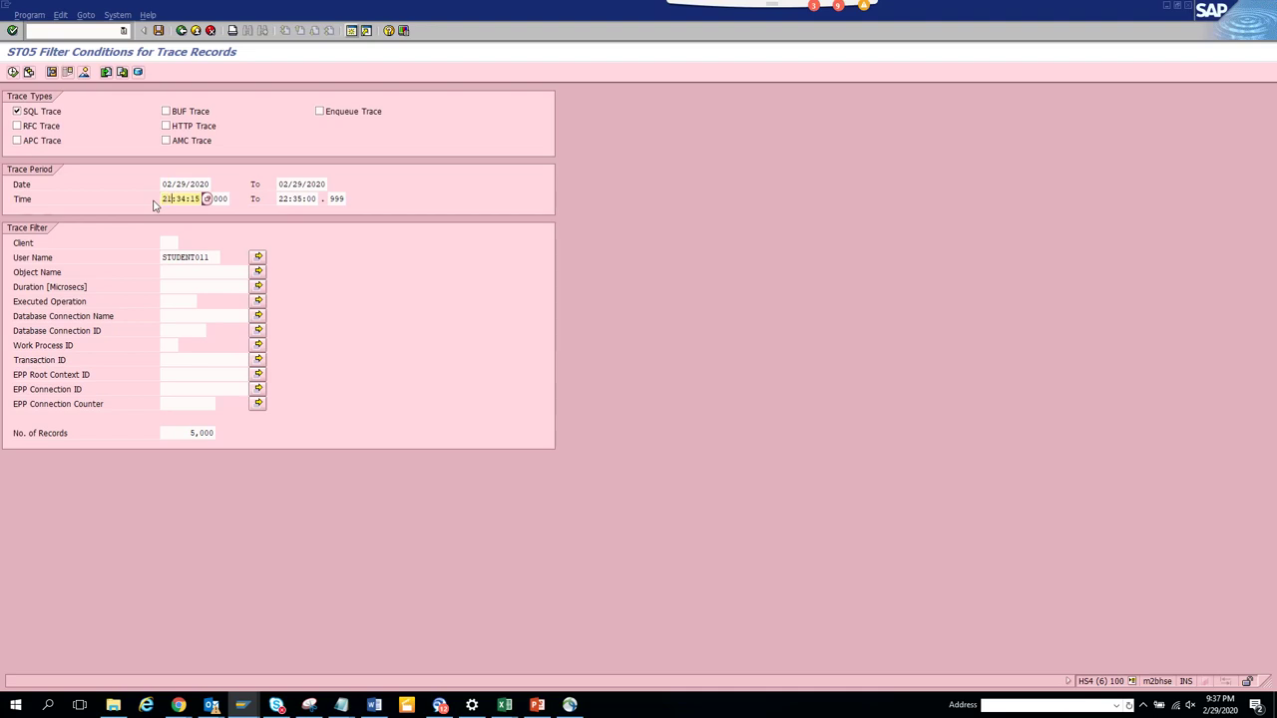
left_click(12, 72)
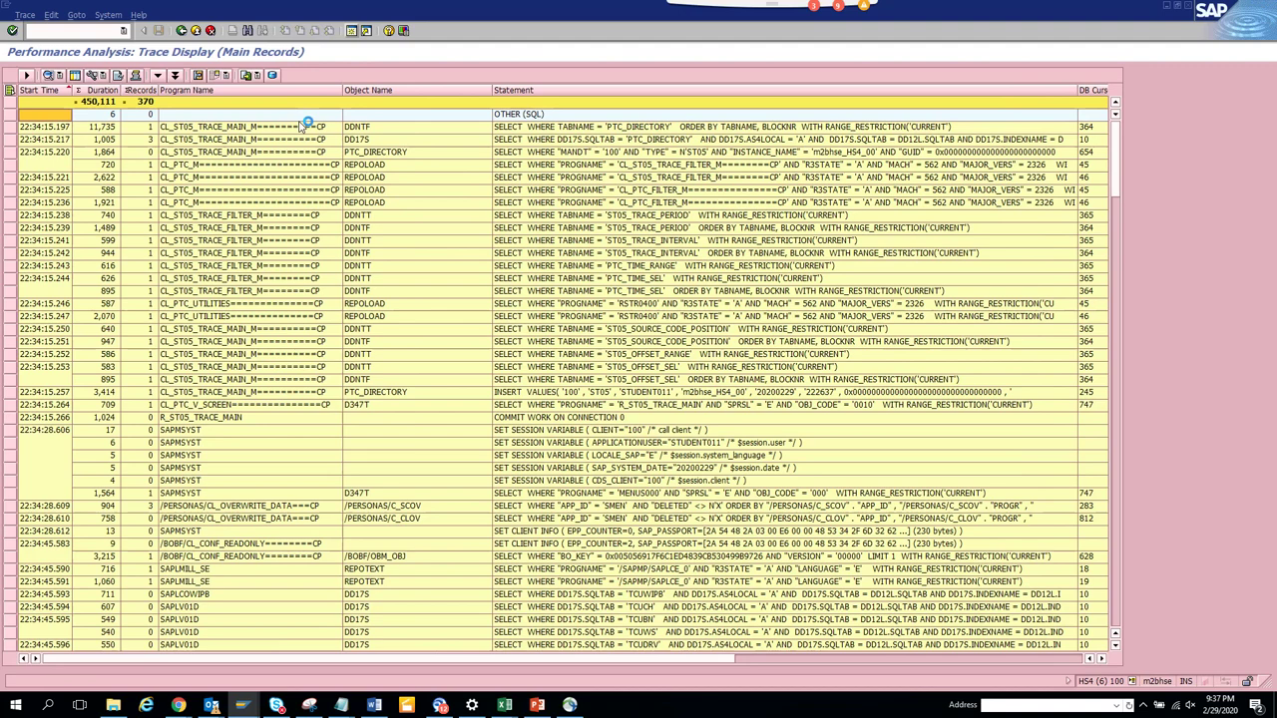
Step: Search the trace records for the displayed sales order's number and select the VBAK object name in the matching record
key("ctrl+f")
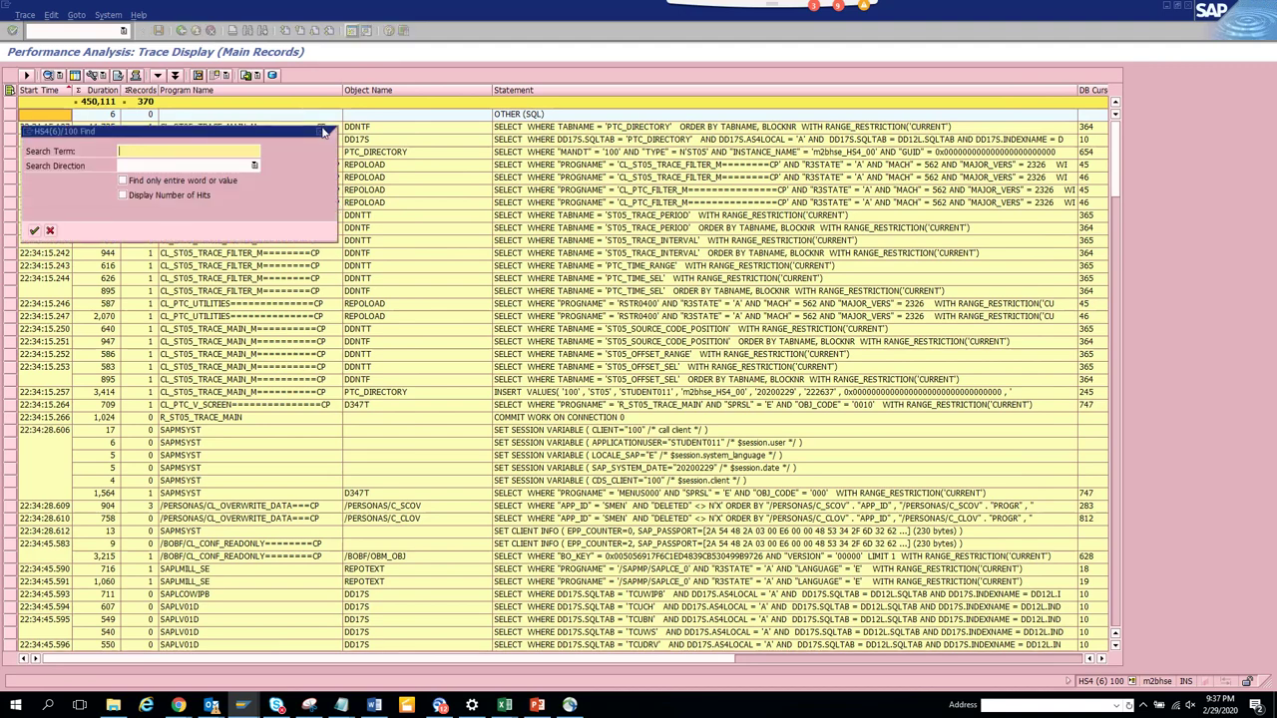
key("Escape")
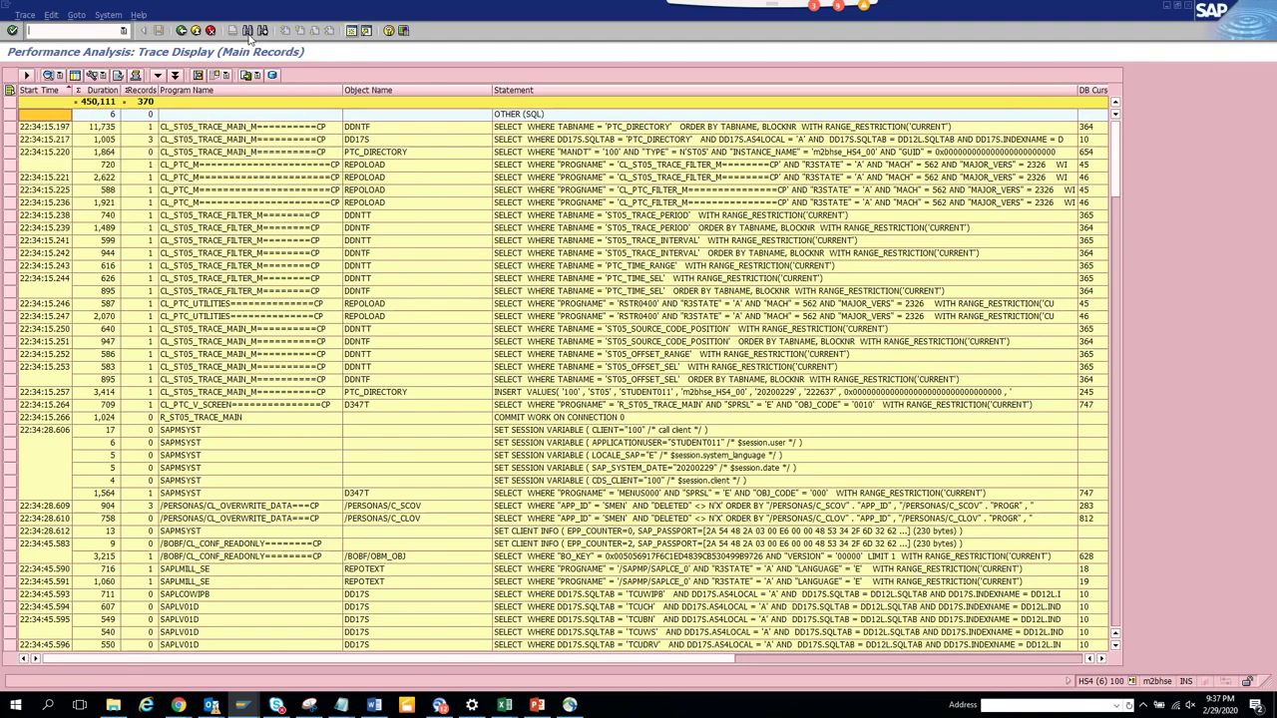
left_click(248, 31)
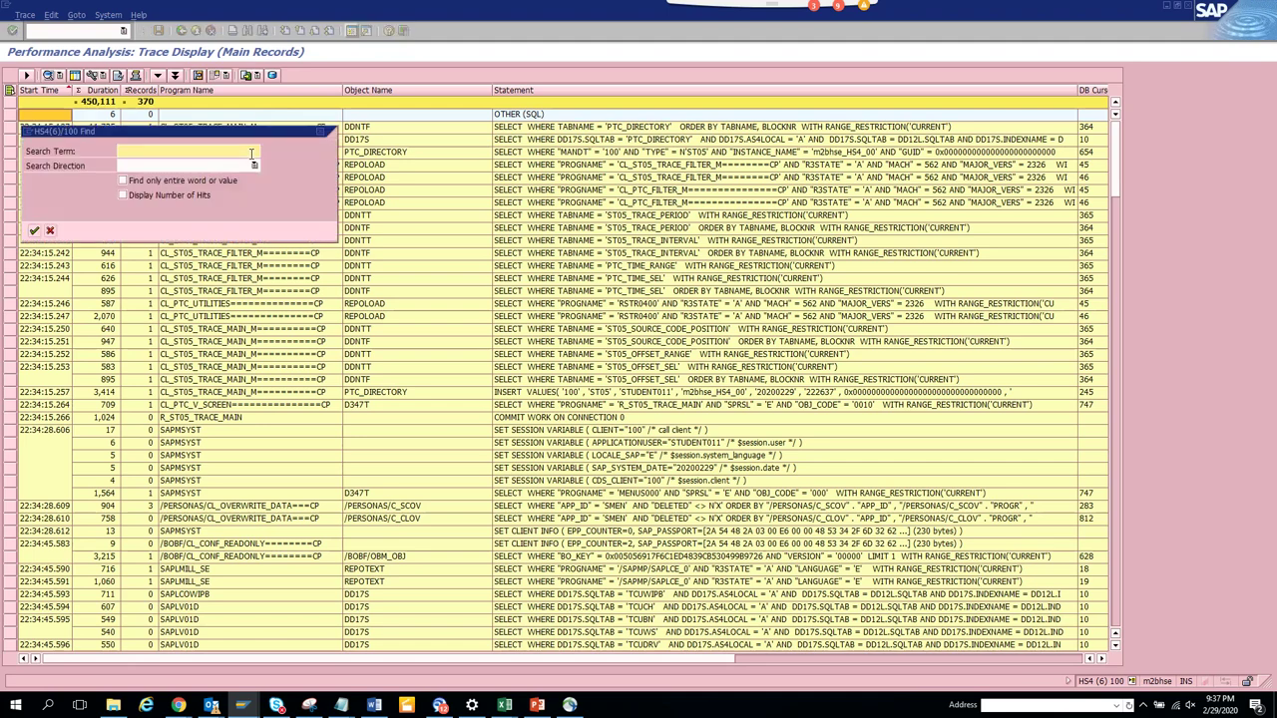
type("119")
key("Return")
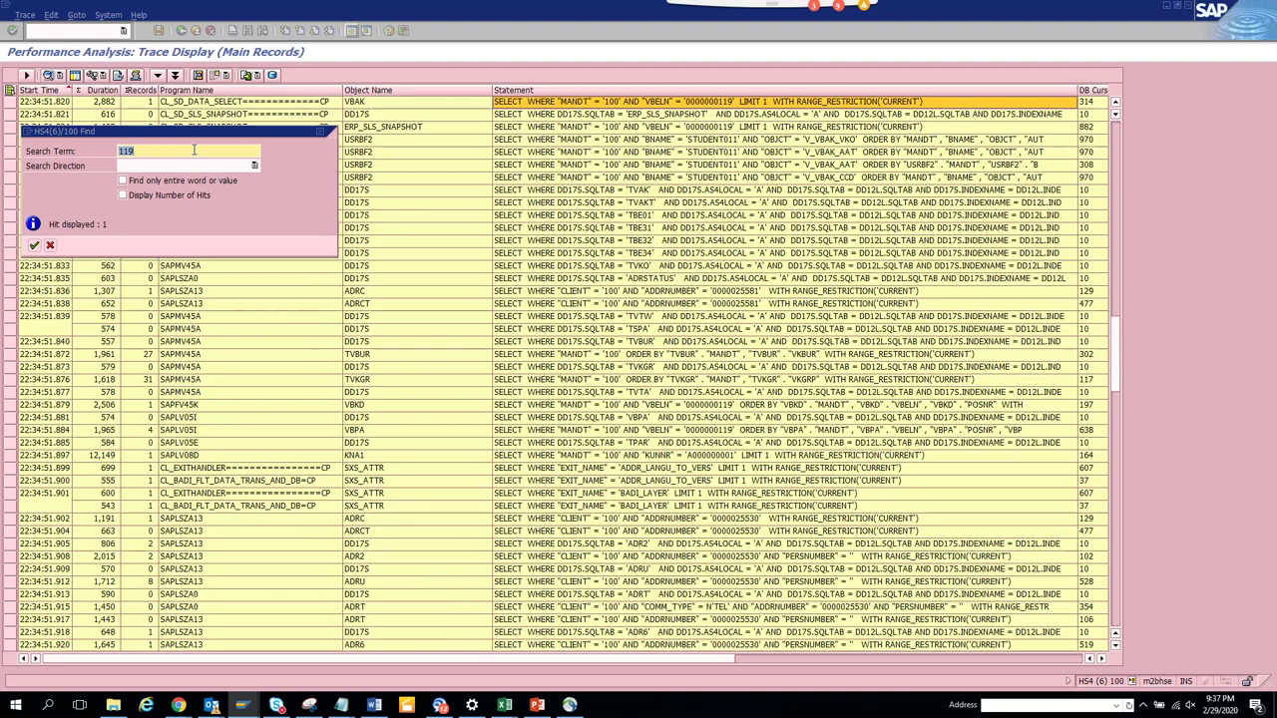
left_click(320, 131)
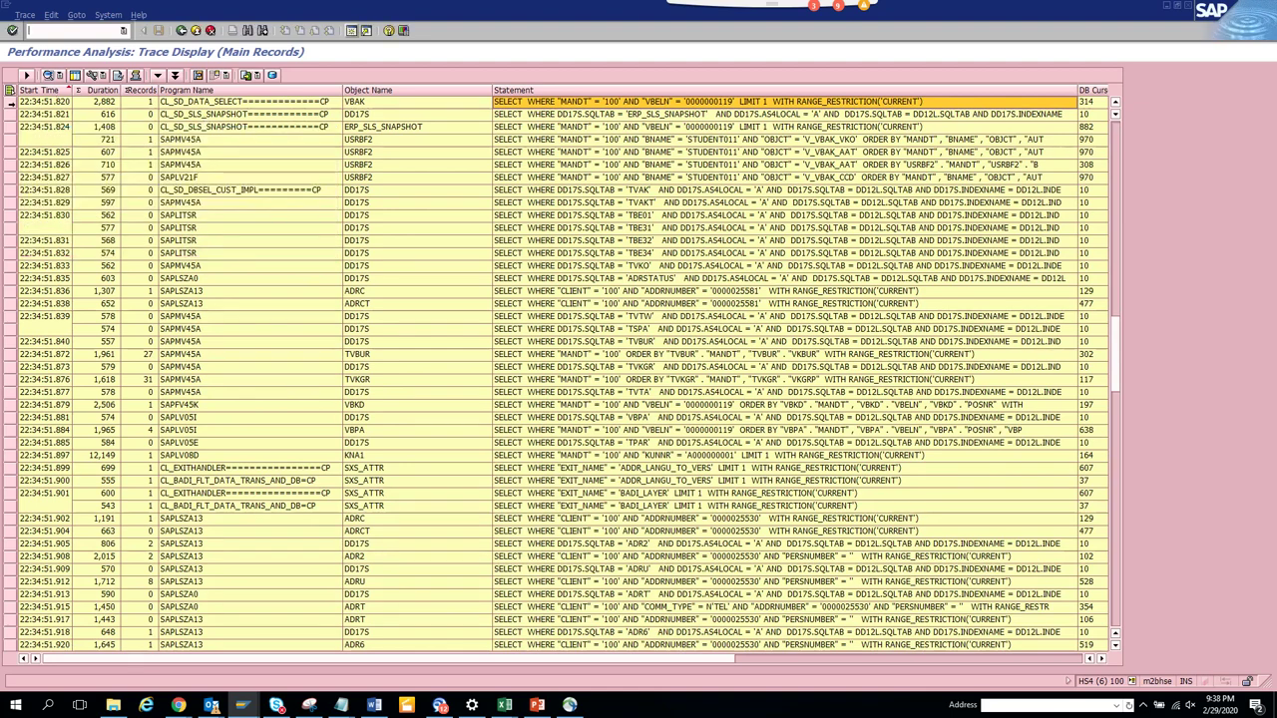
left_click(367, 104)
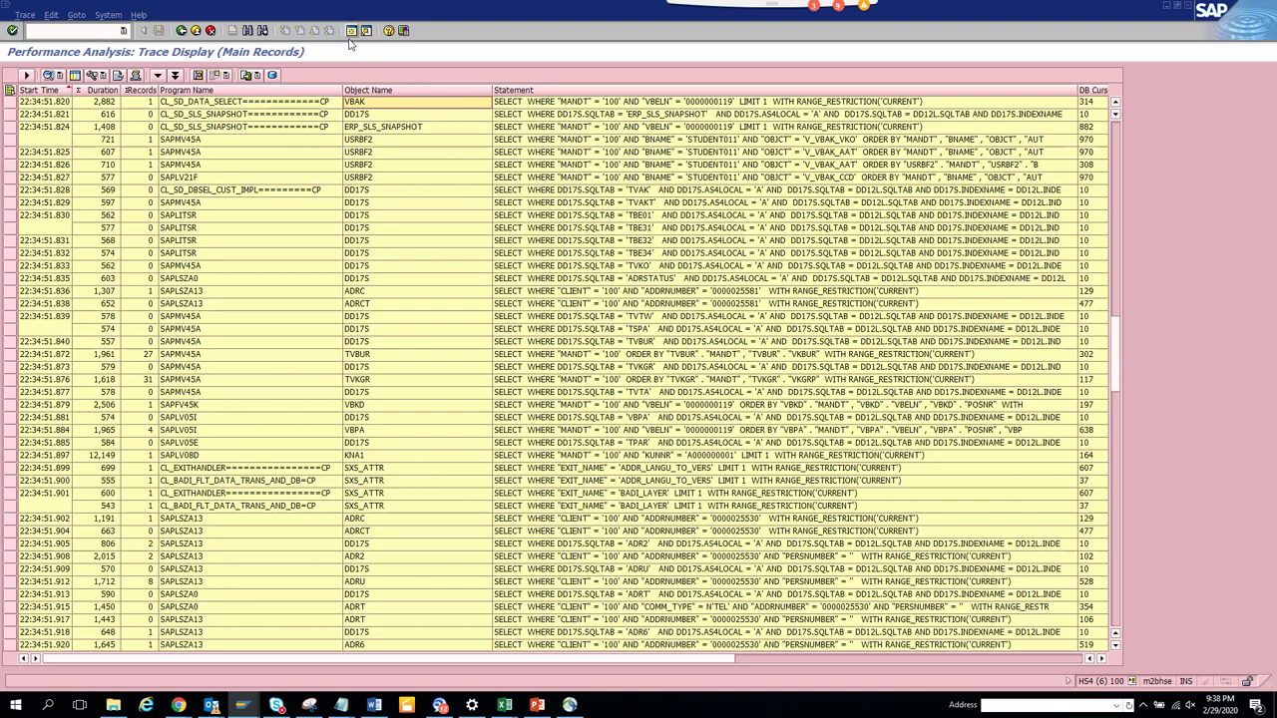
Step: Leave the trace records list and back out of the sales order in the other session
left_click(181, 31)
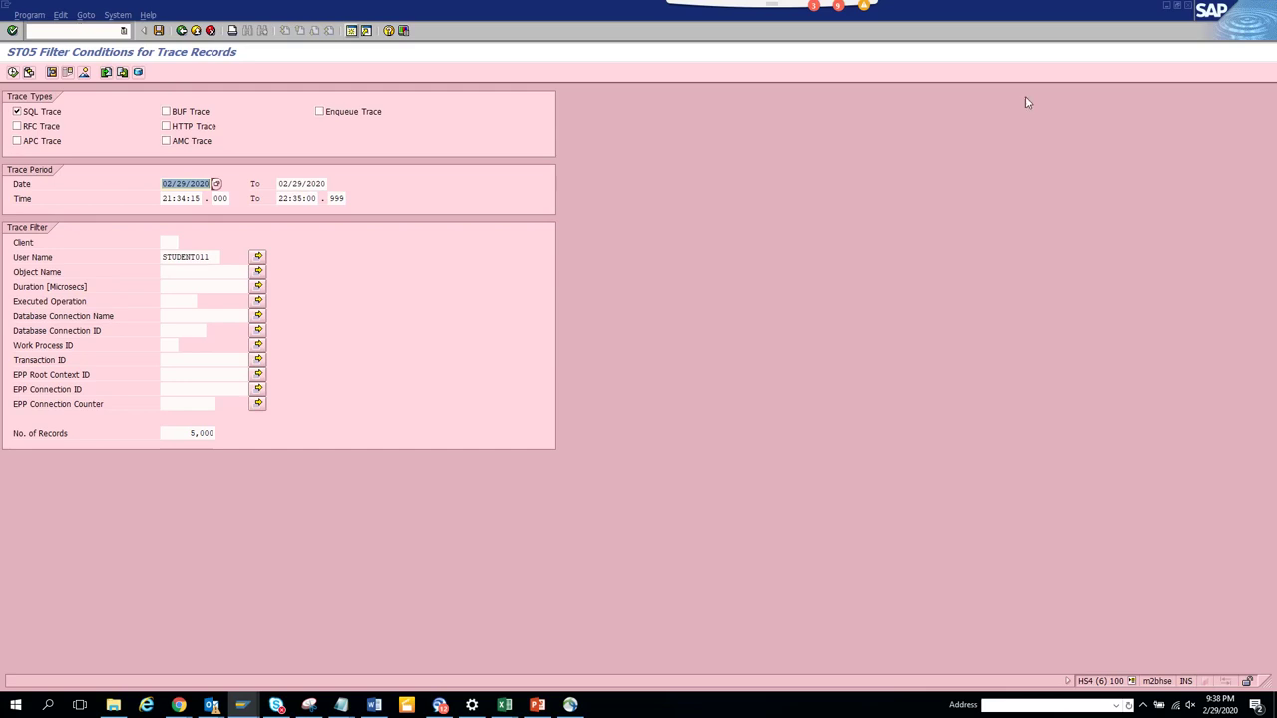
key("alt+Tab")
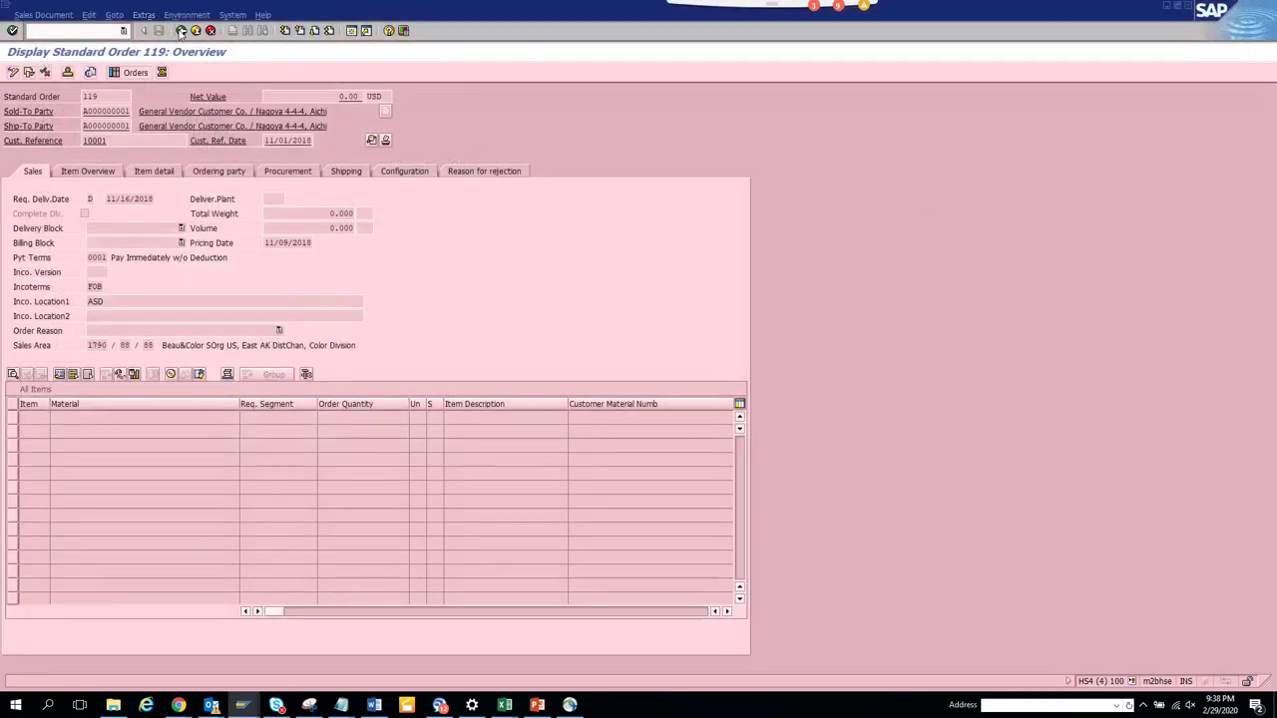
left_click(181, 31)
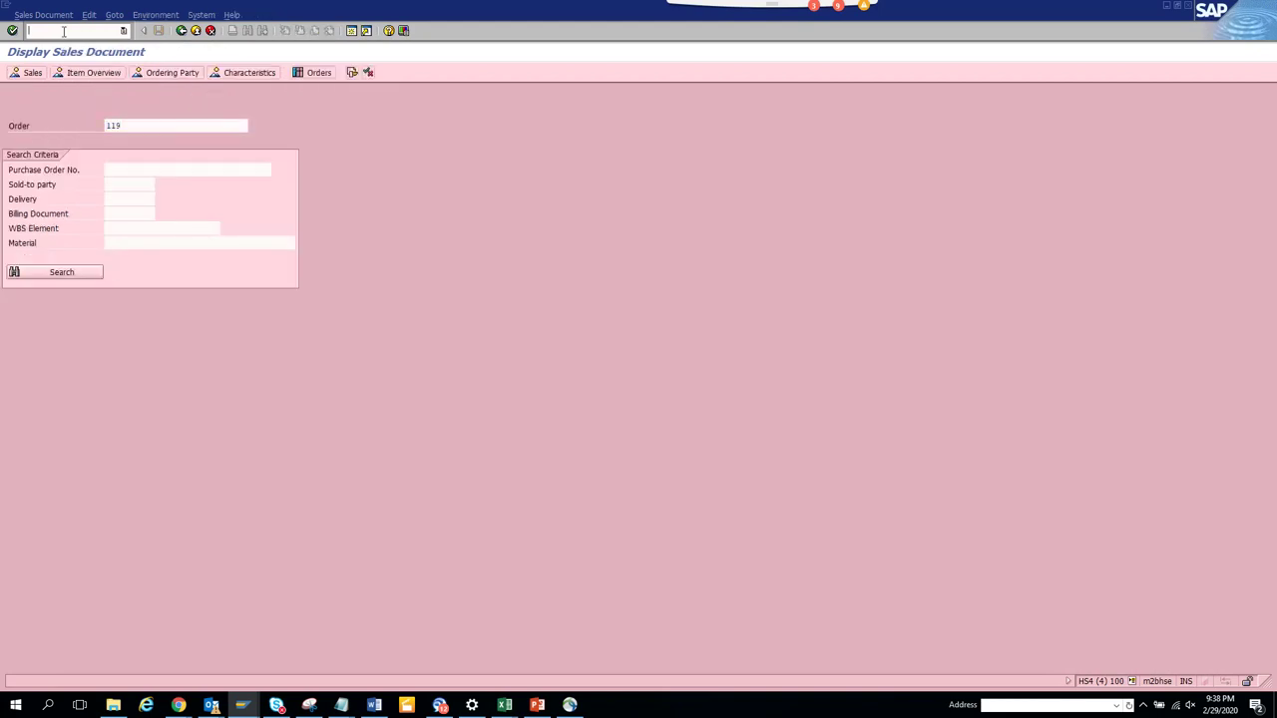
Step: Start transaction IW33 and try to display the order described as TEST FRANCE MAZARS - EXPENSES from the order value help
type("/niw33")
key("Return")
key("ctrl+v")
key("Return")
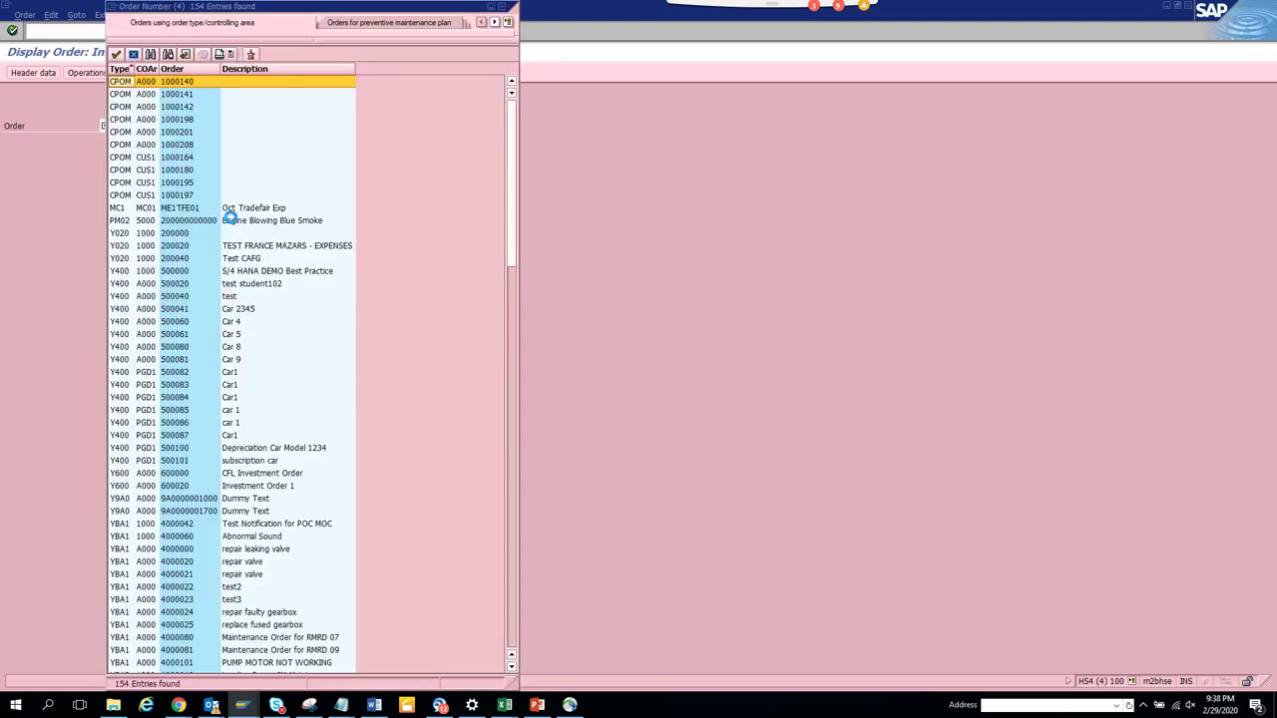
double_click(193, 247)
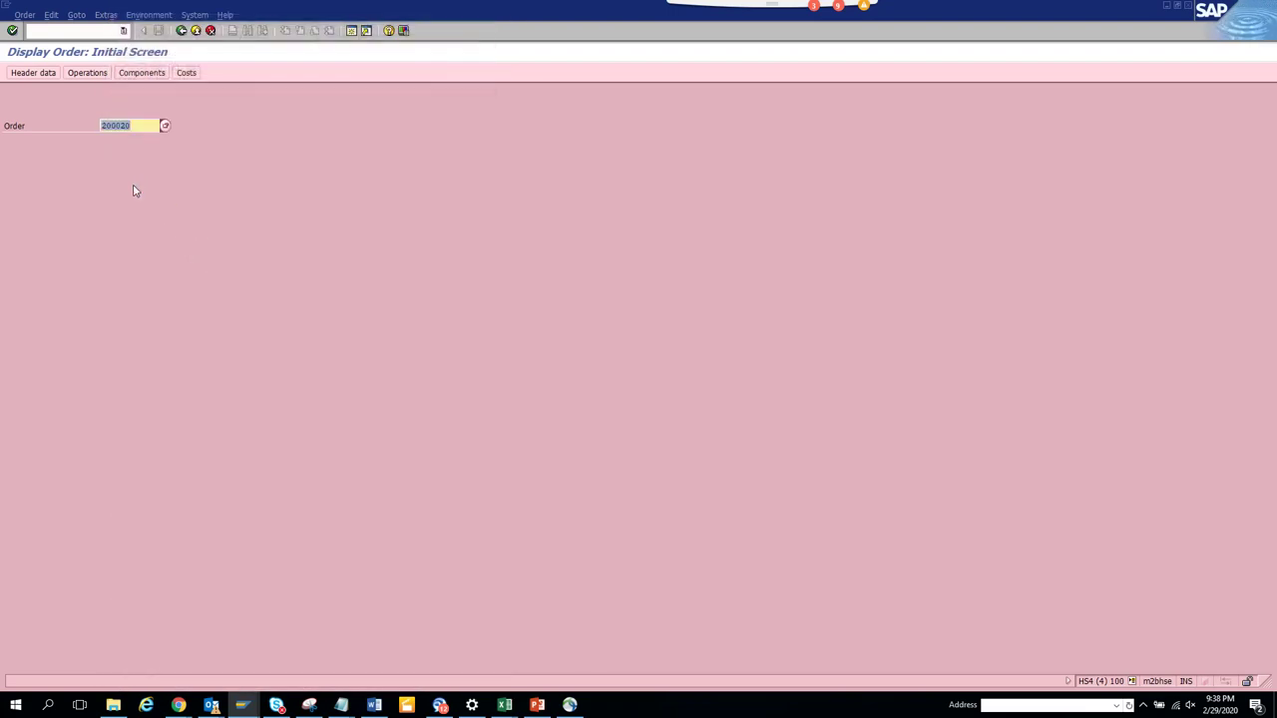
key("Return")
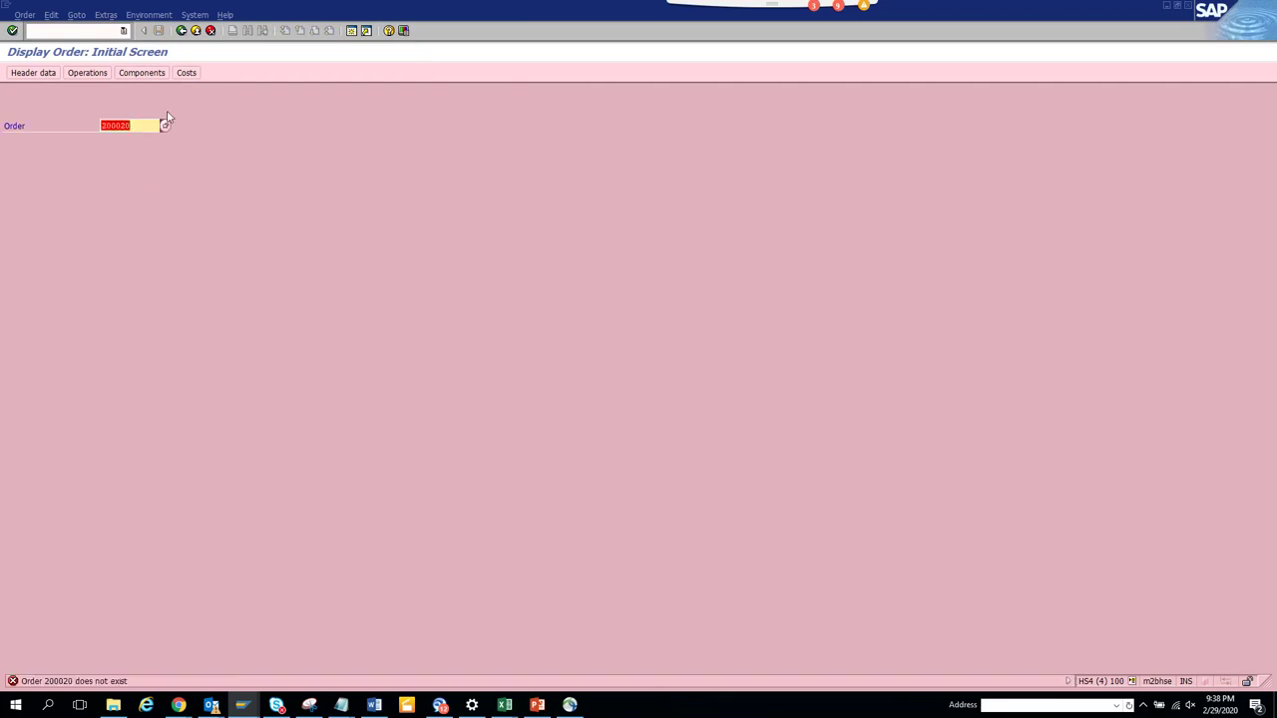
Step: Try to find maintenance orders through PM orders using order list with the period starting 01/01/2019
left_click(166, 125)
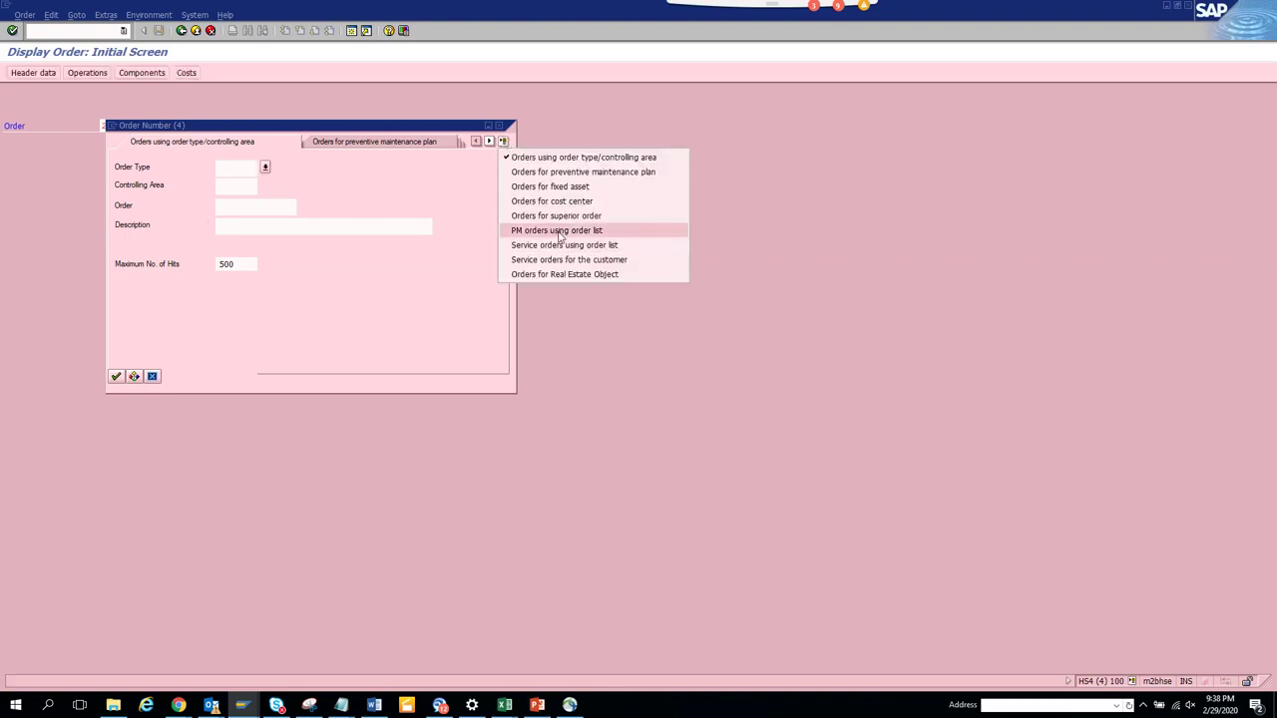
left_click(557, 230)
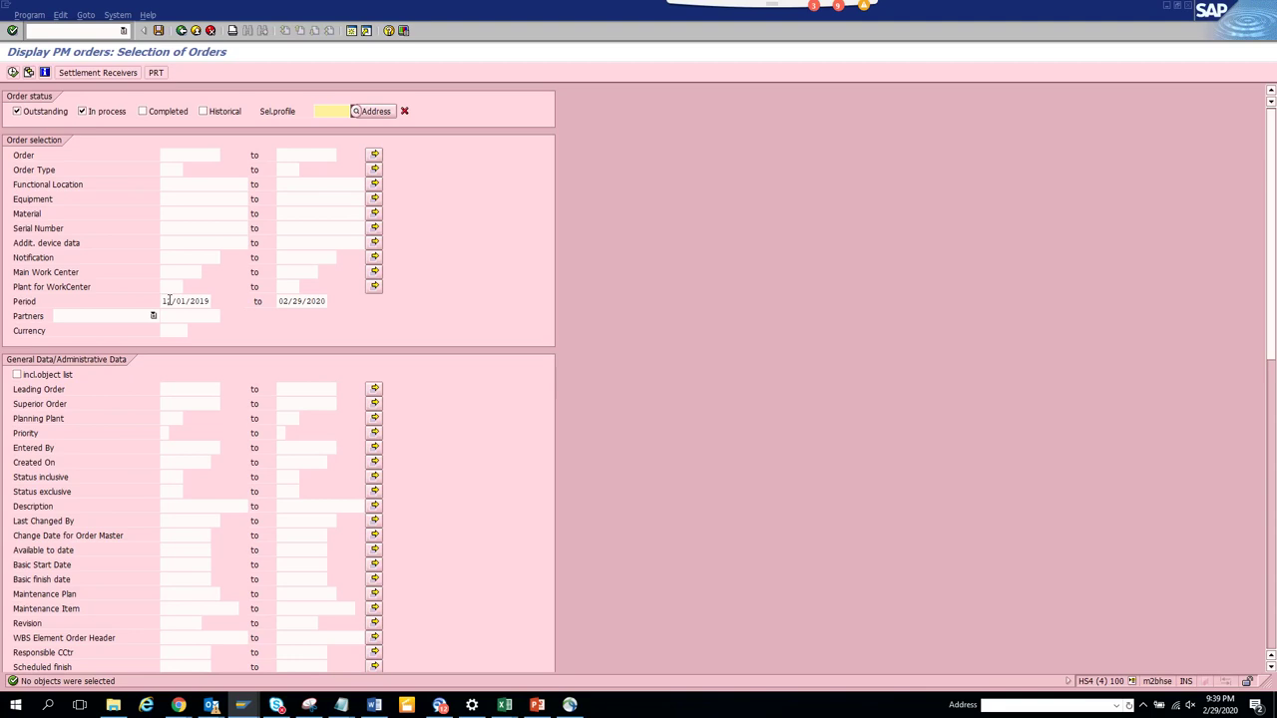
left_click(169, 301)
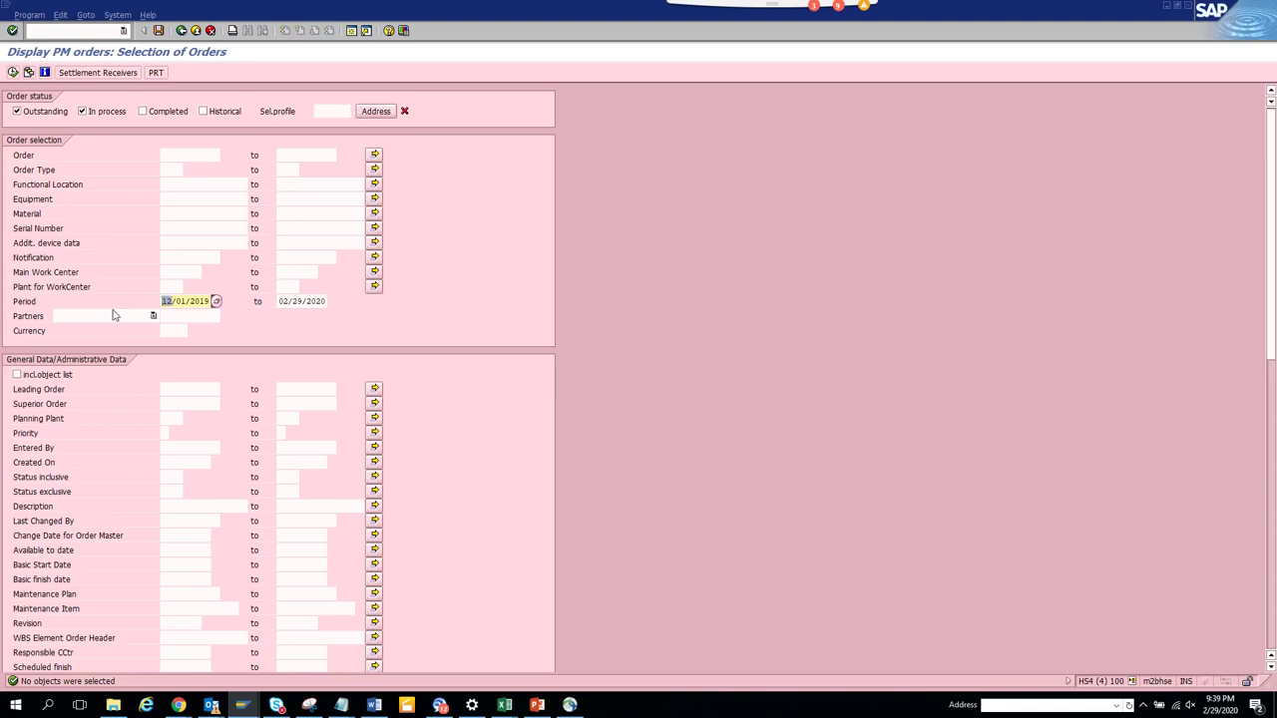
type("01")
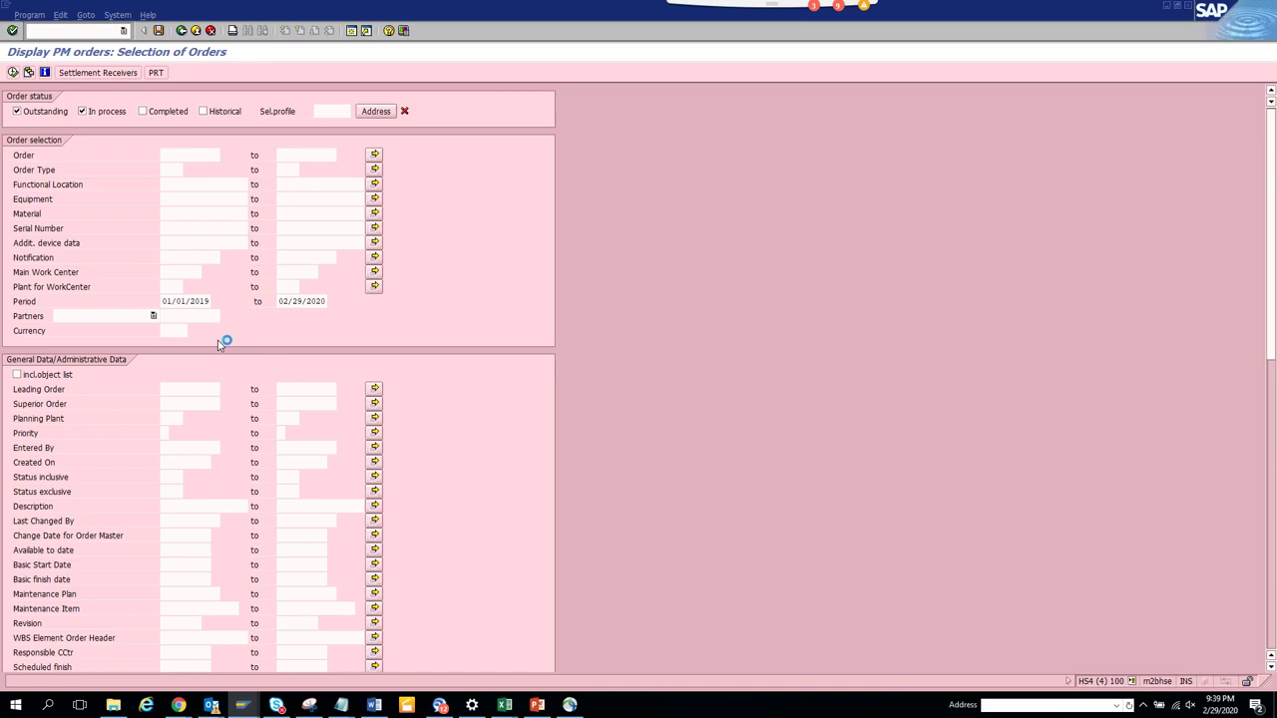
left_click(10, 8)
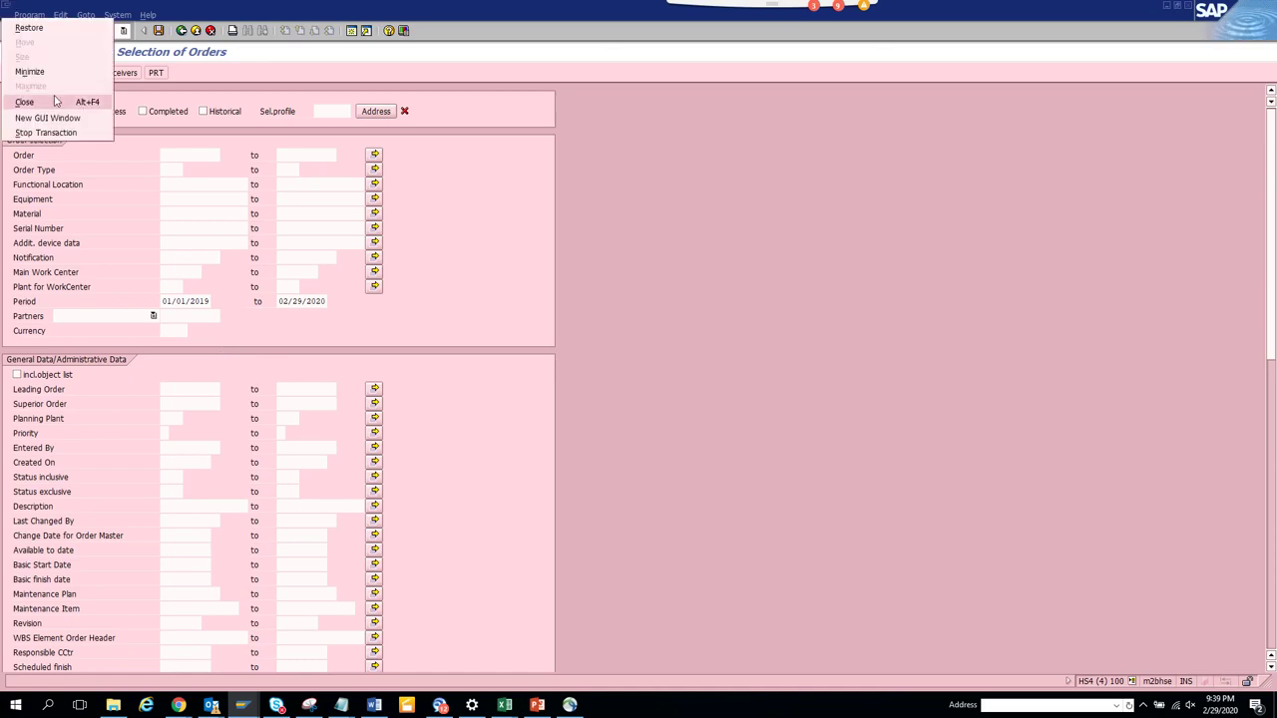
key("Escape")
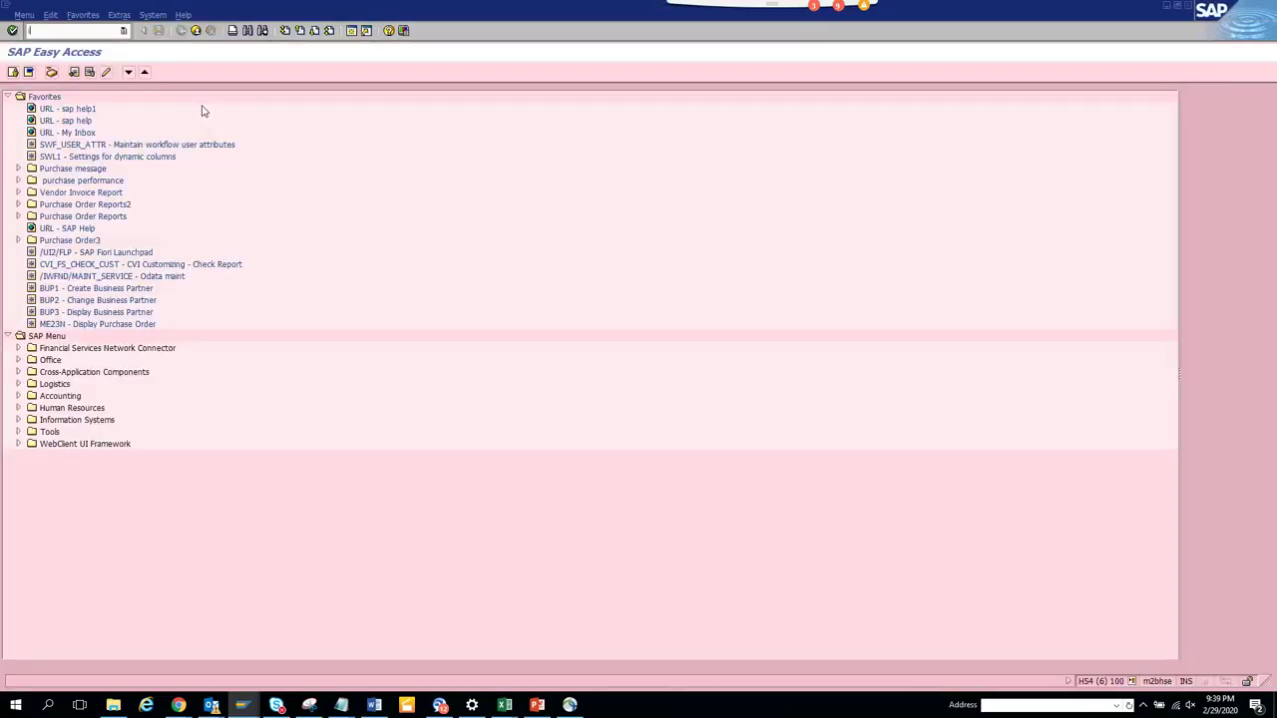
Step: Start IW33 in the other session and open its order search by PM orders using order list
key("Return")
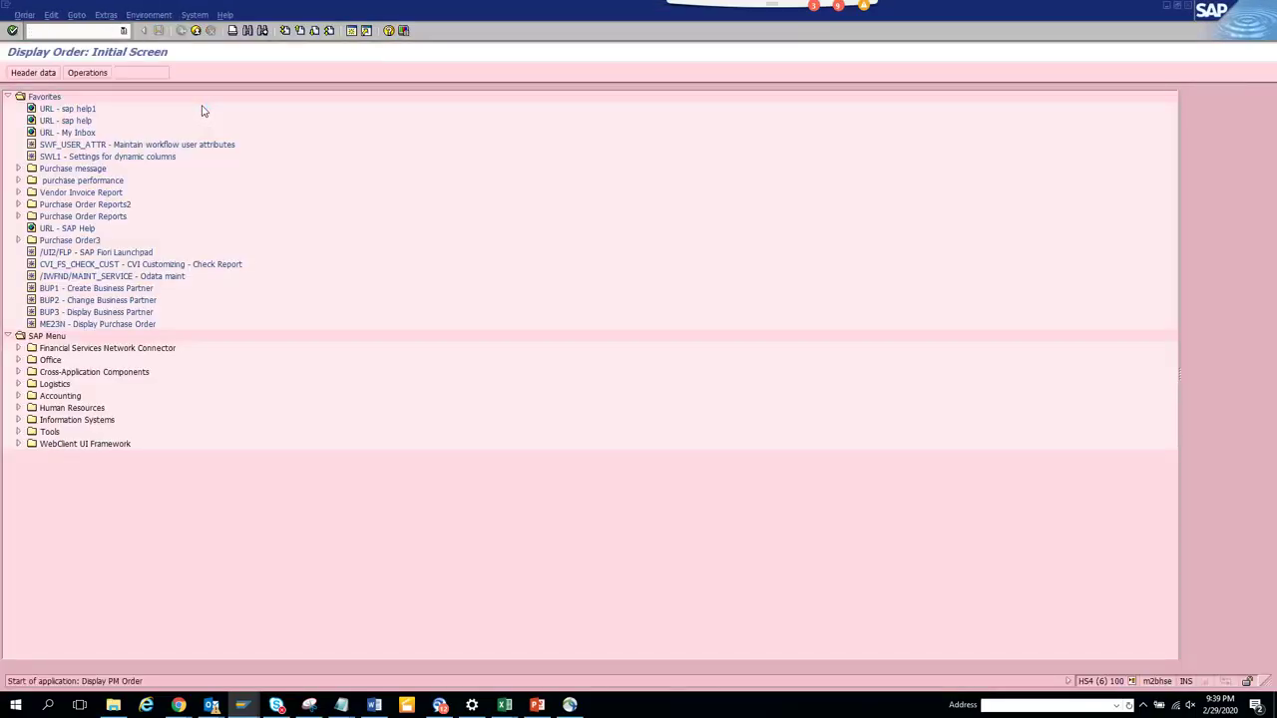
key("Return")
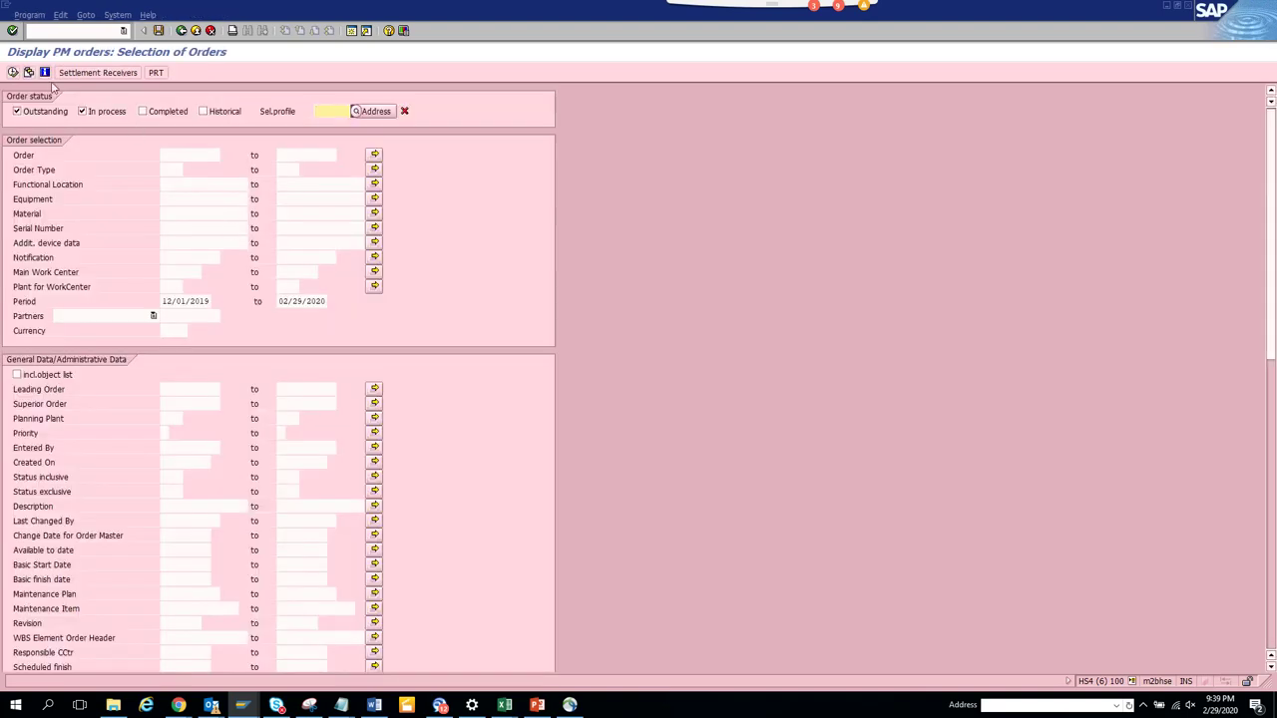
key("alt+Tab")
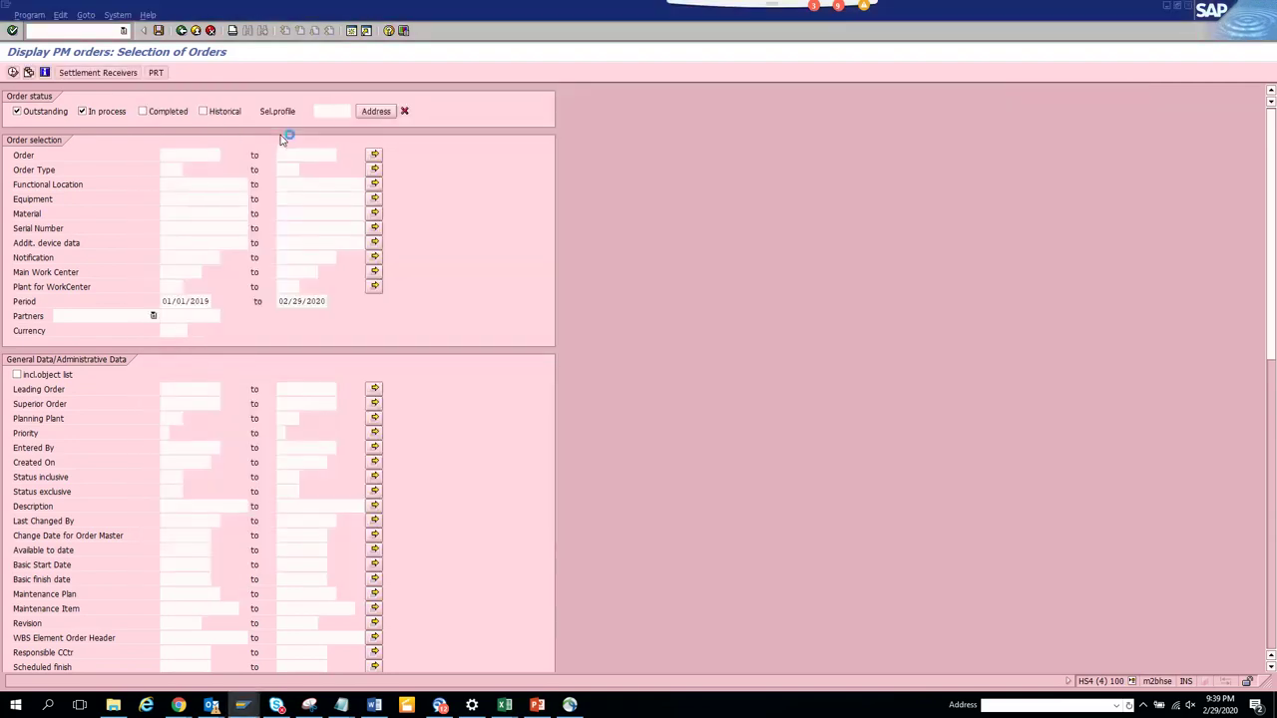
key("alt+Tab")
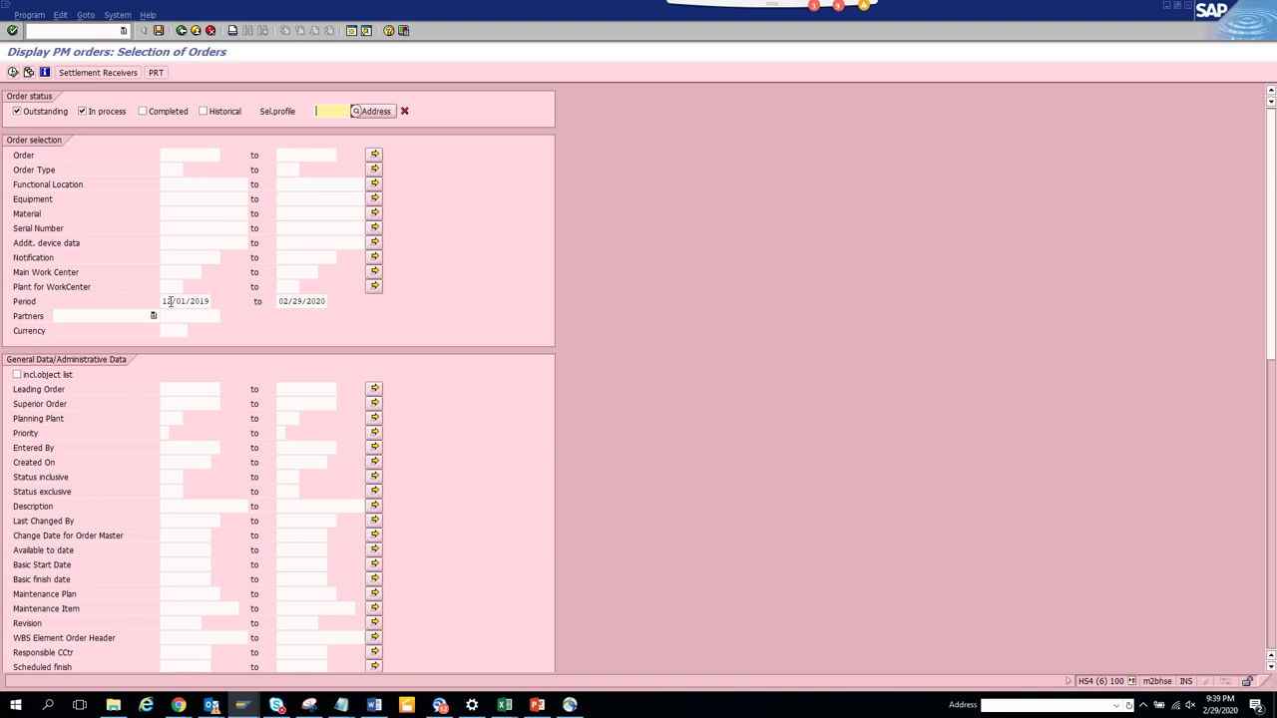
Step: Set the period start to 11/01/2019, include completed orders, and run the PM order selection
left_click(171, 300)
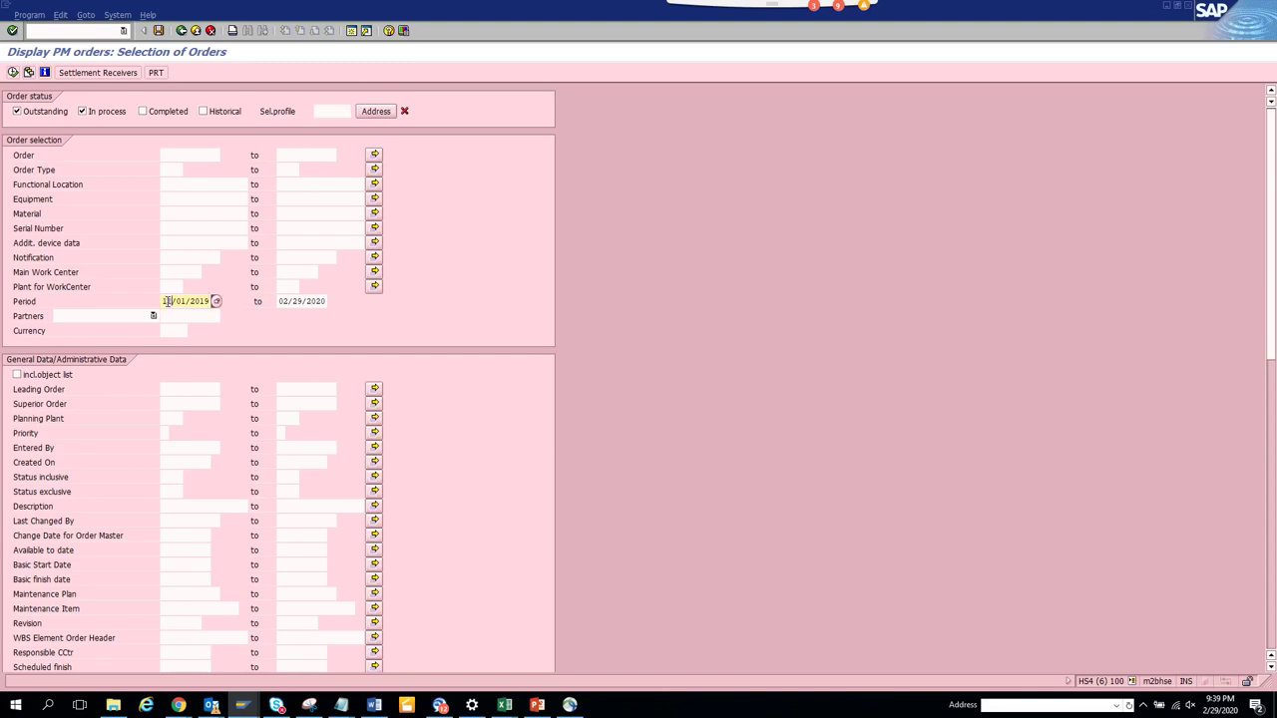
left_click(179, 112)
left_click(13, 71)
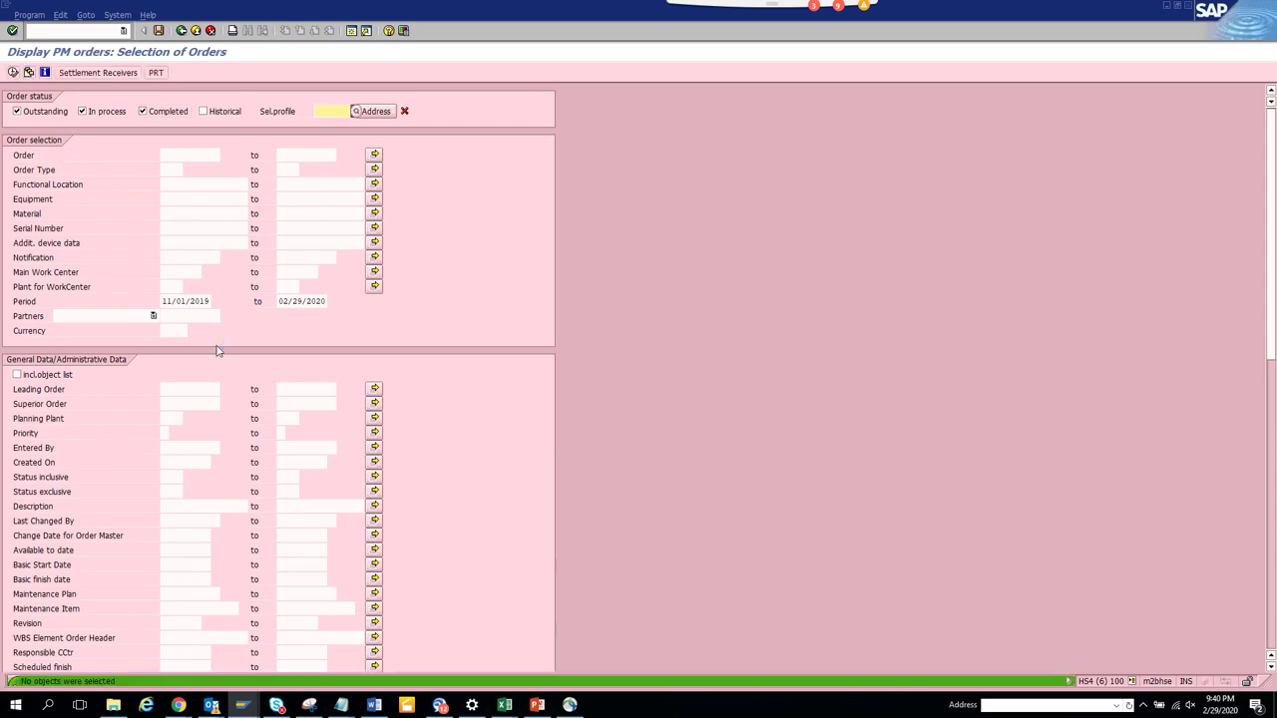
Step: Change the period start to 06/01/2019 and rerun the PM order selection
left_click(168, 300)
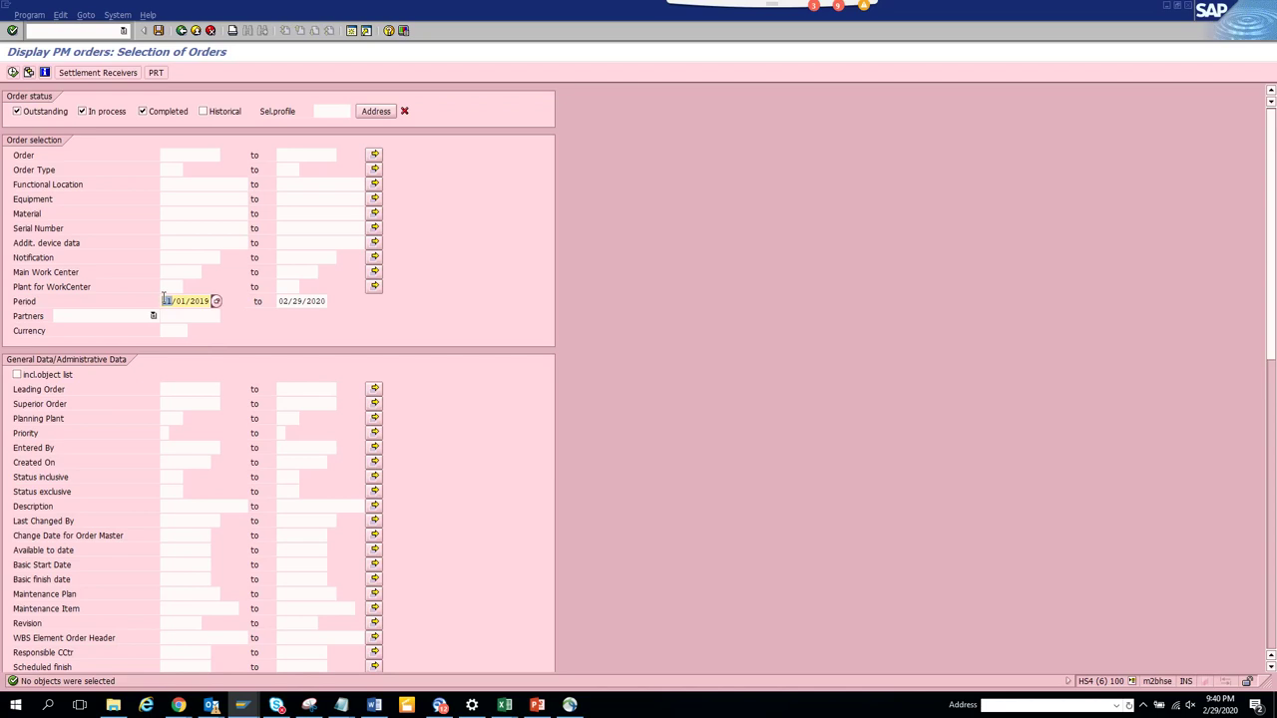
type("06")
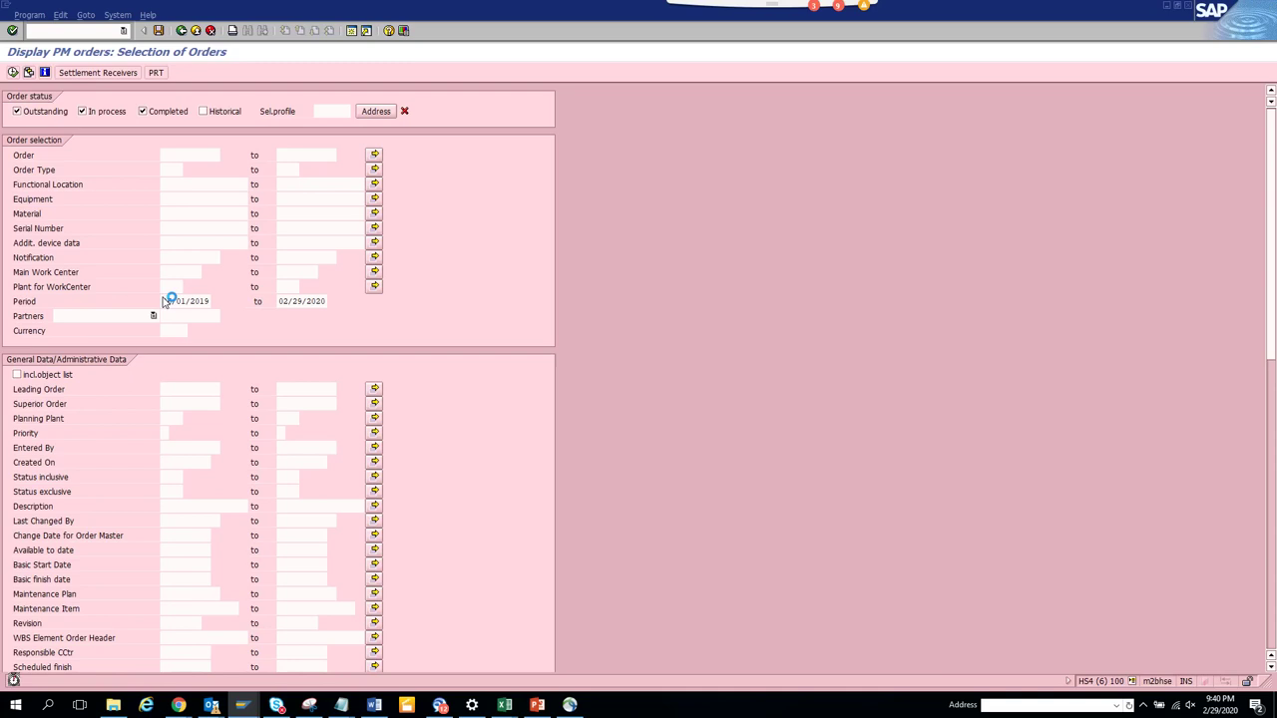
Step: Include historical orders and rerun the PM order selection
key("F8")
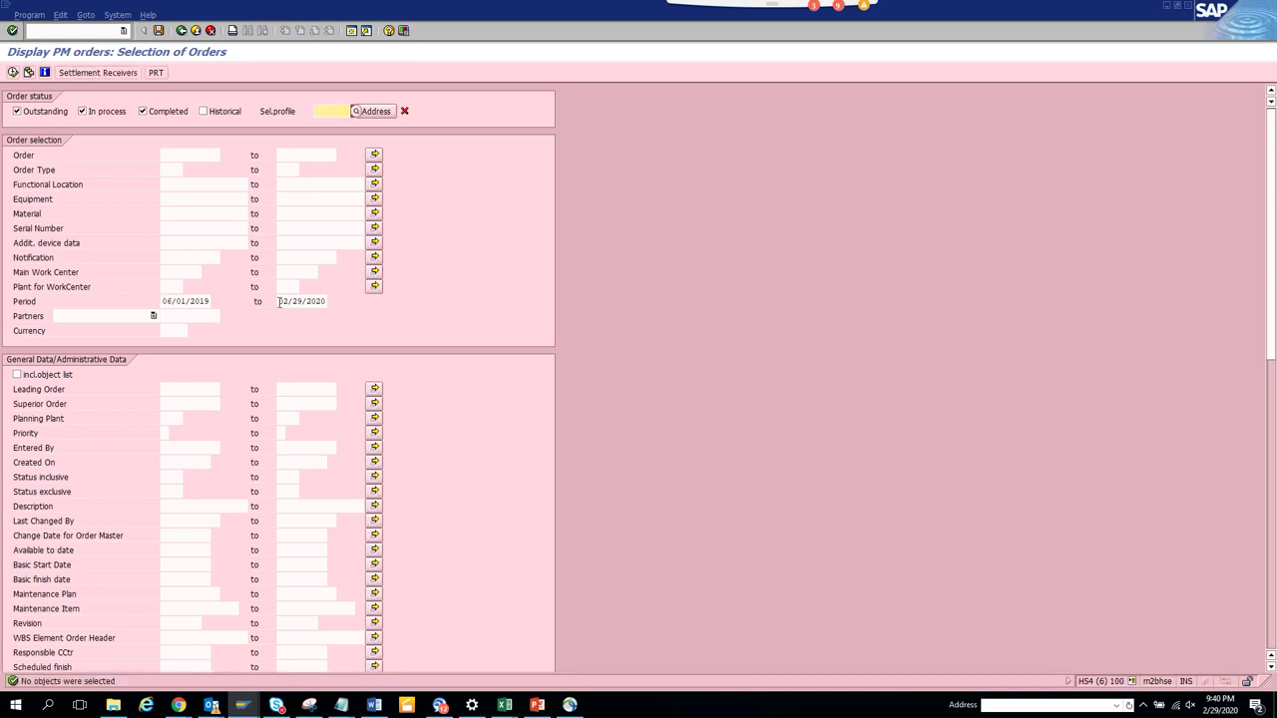
left_click(228, 112)
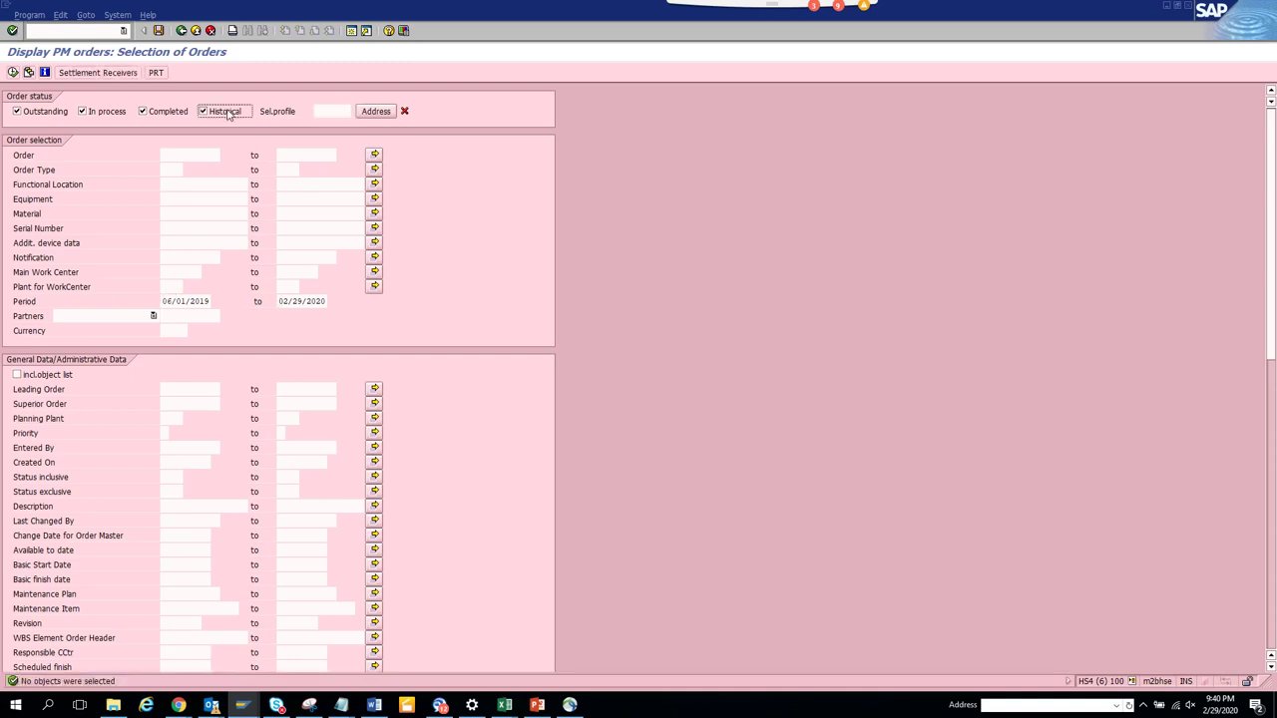
left_click(13, 73)
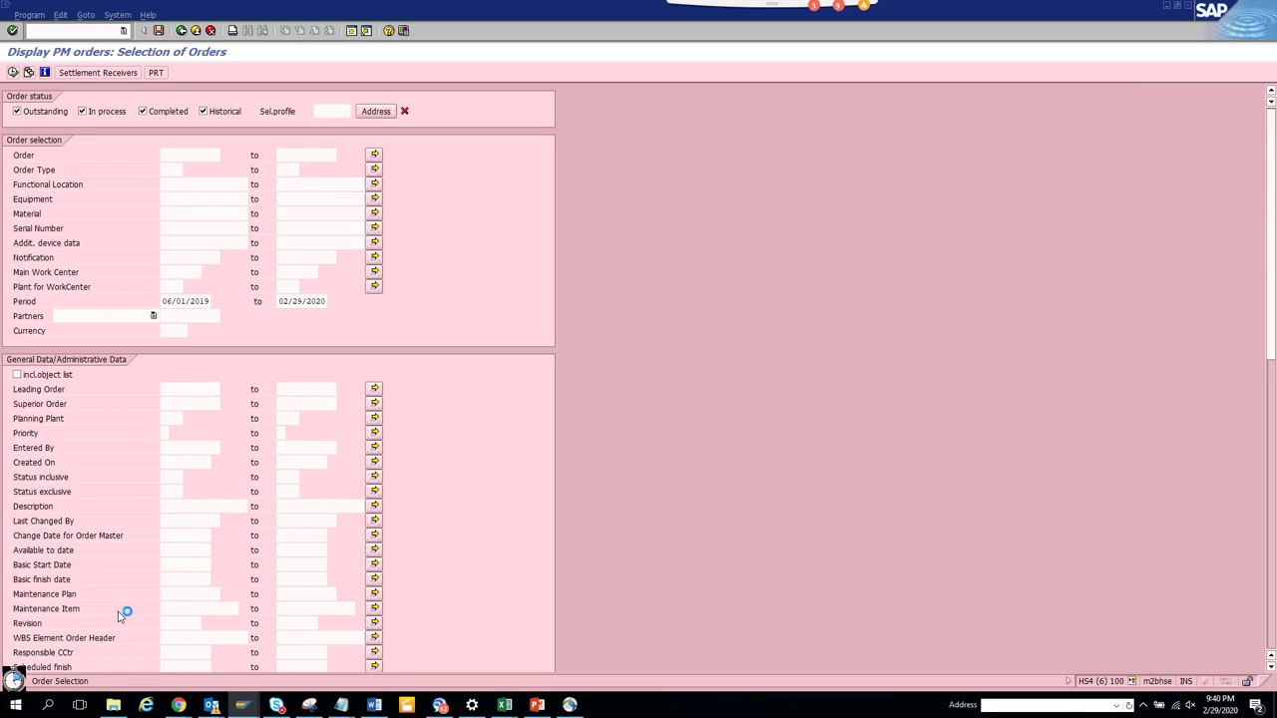
Step: Try to open an additional SAP session window while the order selection is running
left_click(20, 14)
left_click(48, 117)
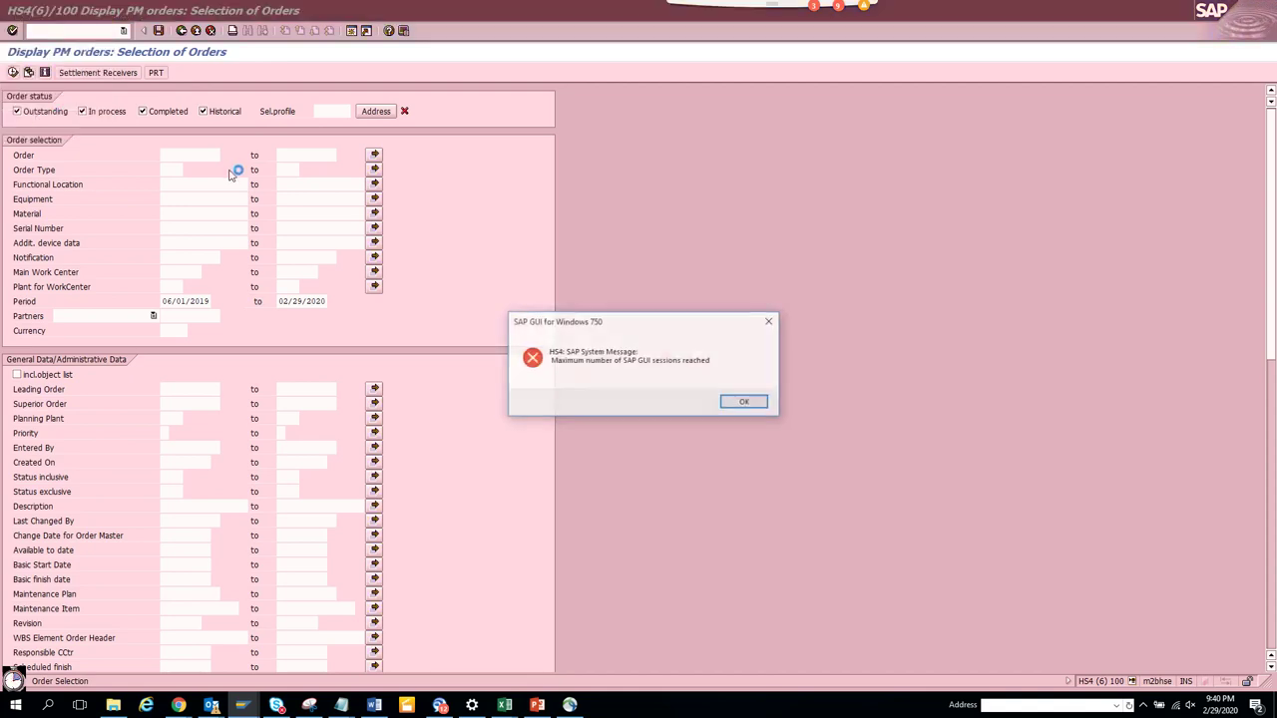
left_click(743, 402)
Step: Switch to the session displaying the standard purchase order and stop its transaction
key("alt+Tab")
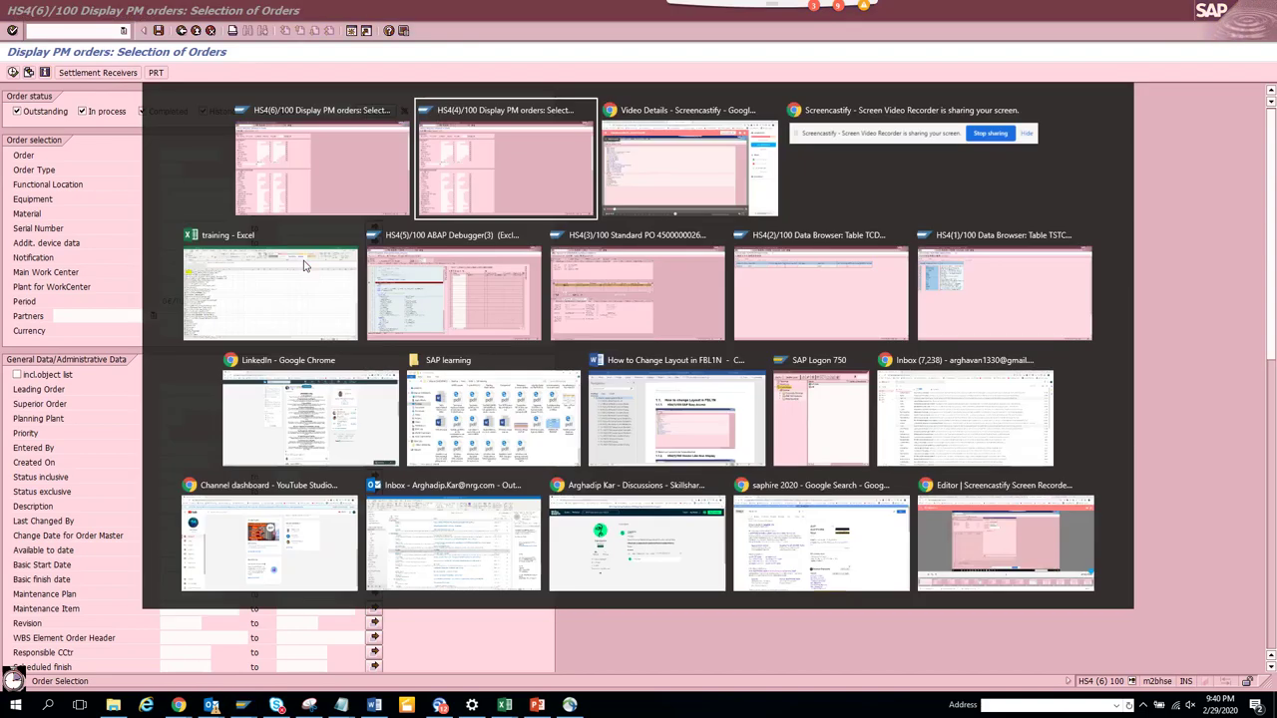
key("alt+Tab")
key("alt+Tab")
key("alt+Tab")
key("alt+Tab")
key("alt+Tab")
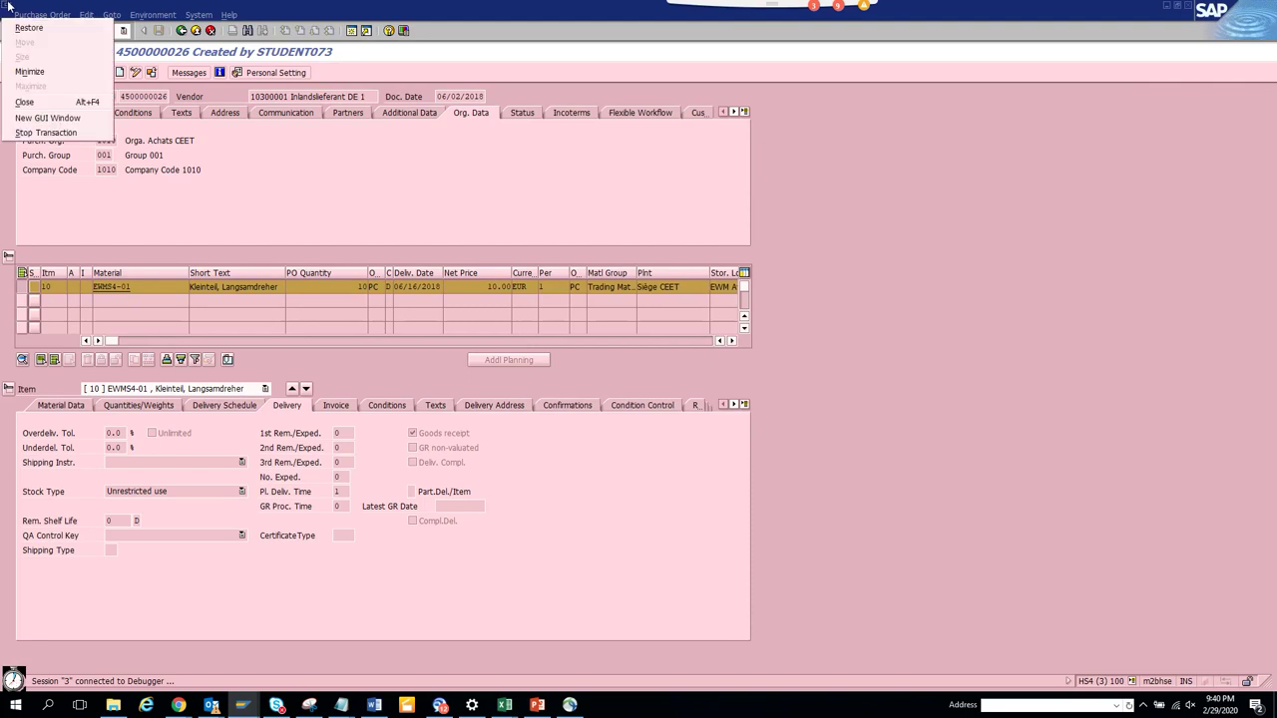
left_click(69, 131)
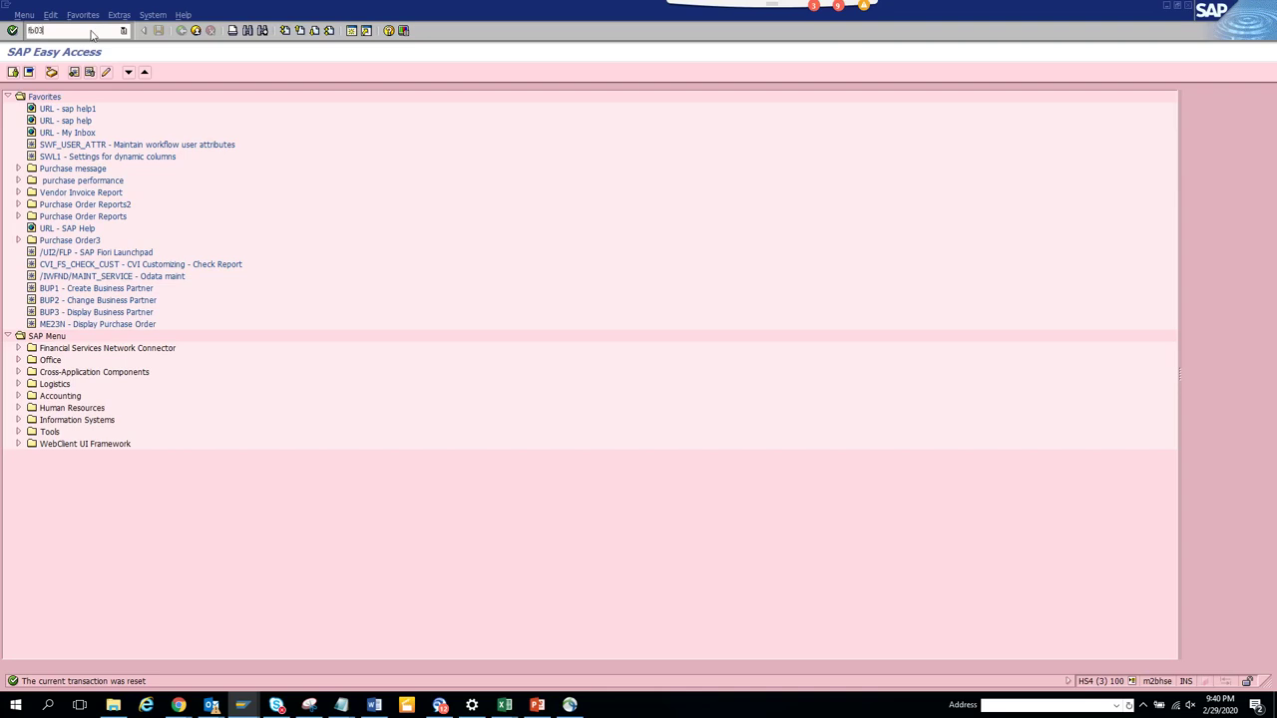
Step: Start FB03 and list the accounting documents for company code 1010
key("Return")
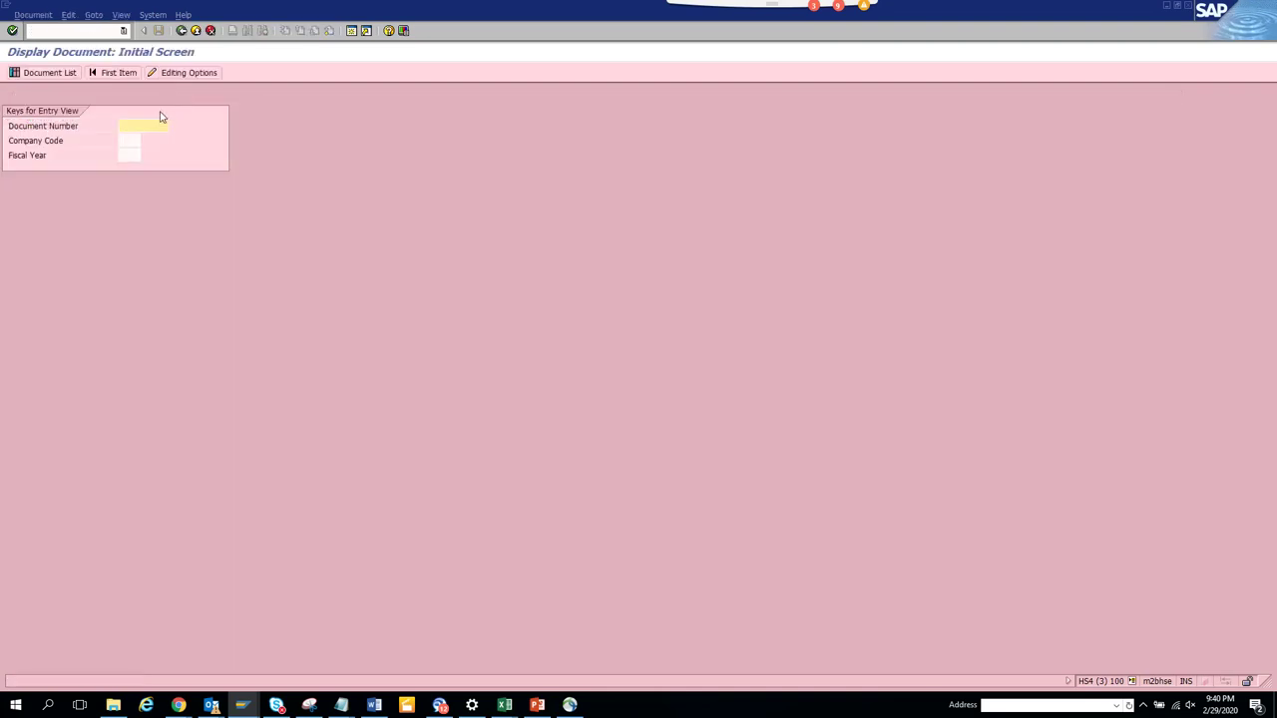
left_click(160, 122)
key("Down")
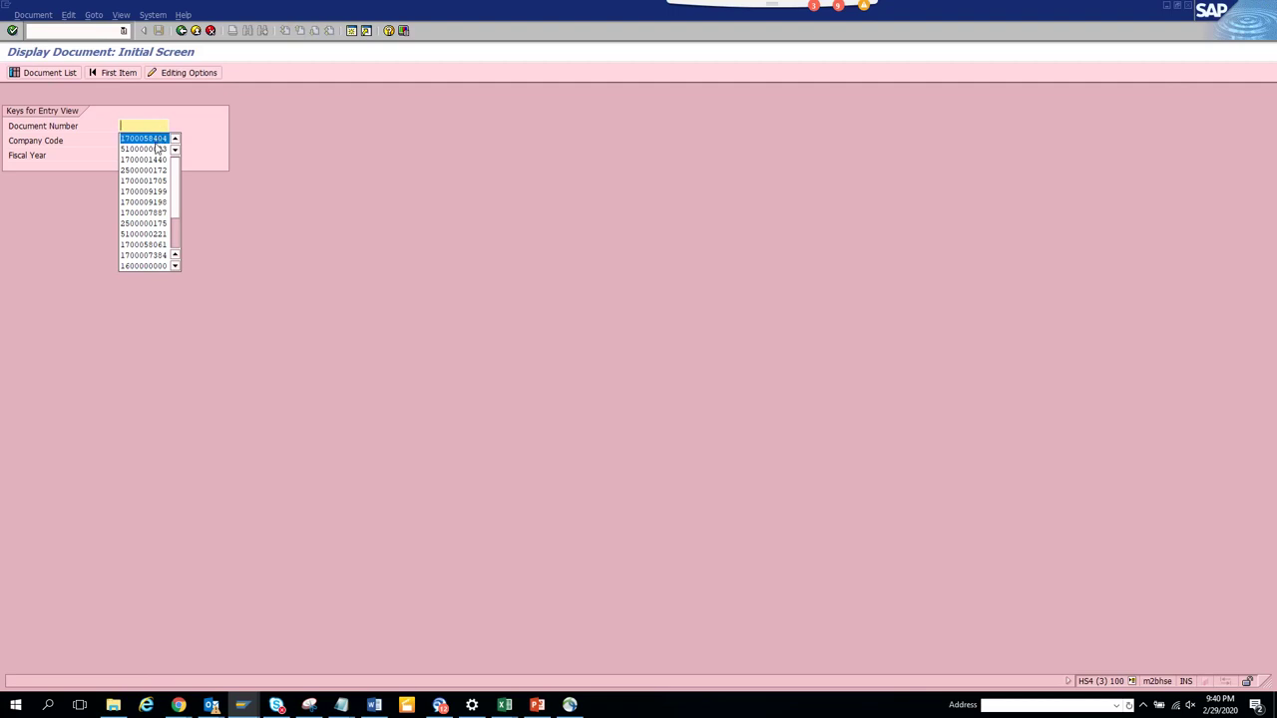
key("Escape")
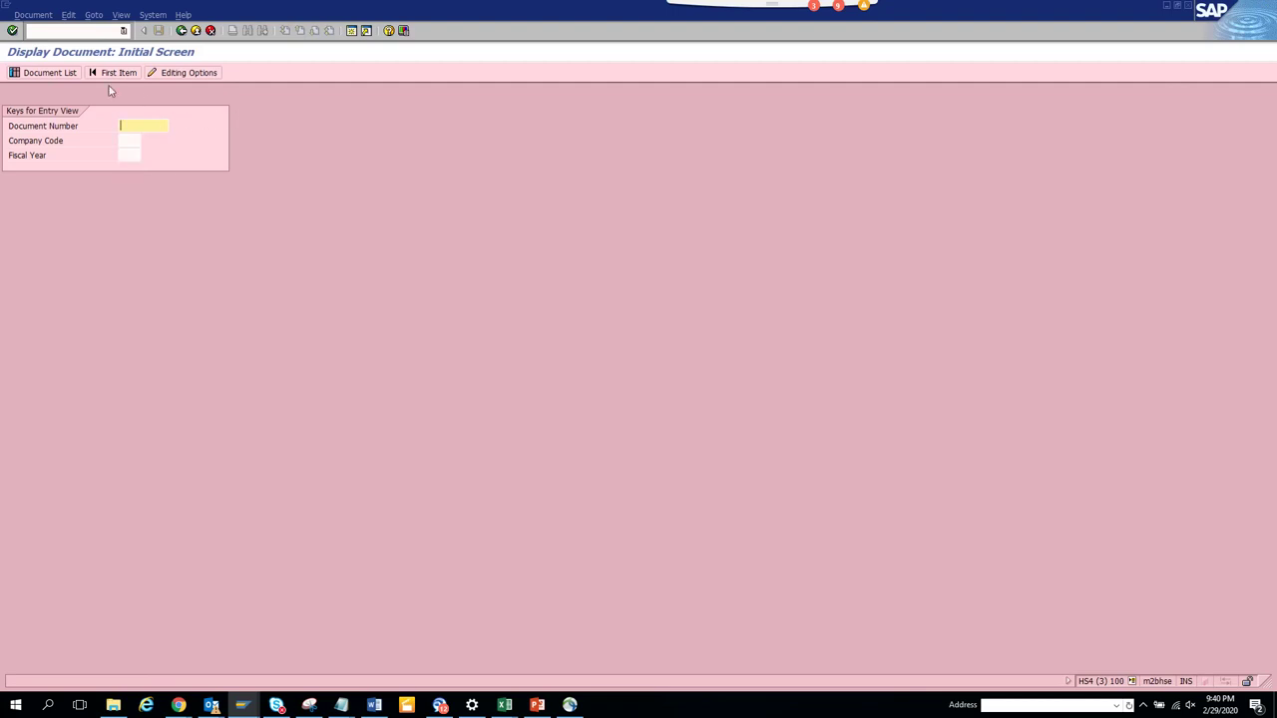
left_click(45, 70)
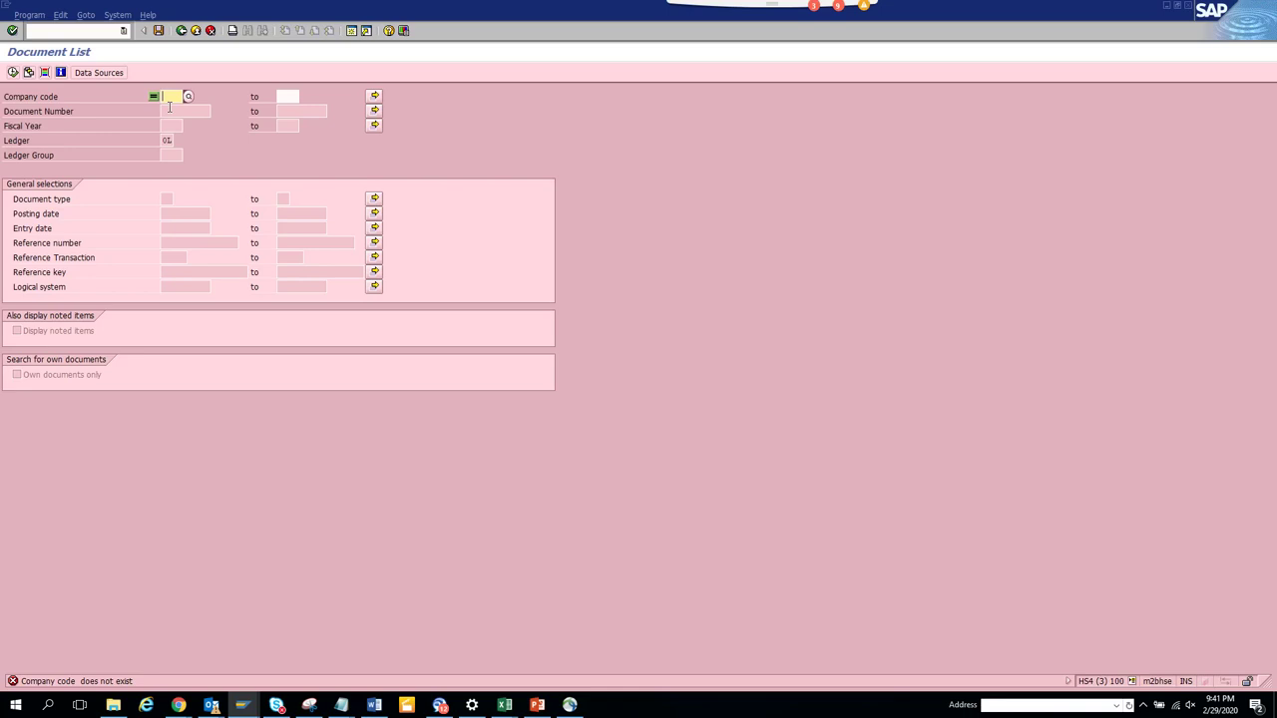
type("1010")
left_click(13, 72)
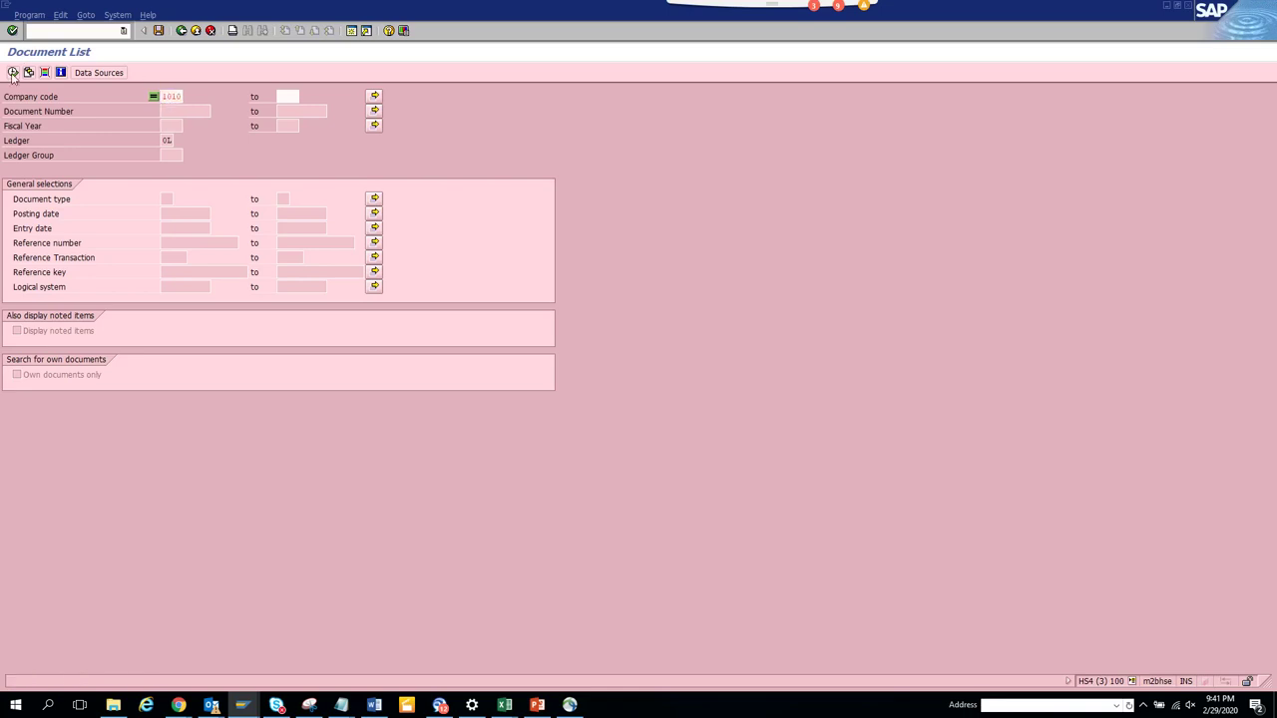
left_click(140, 156)
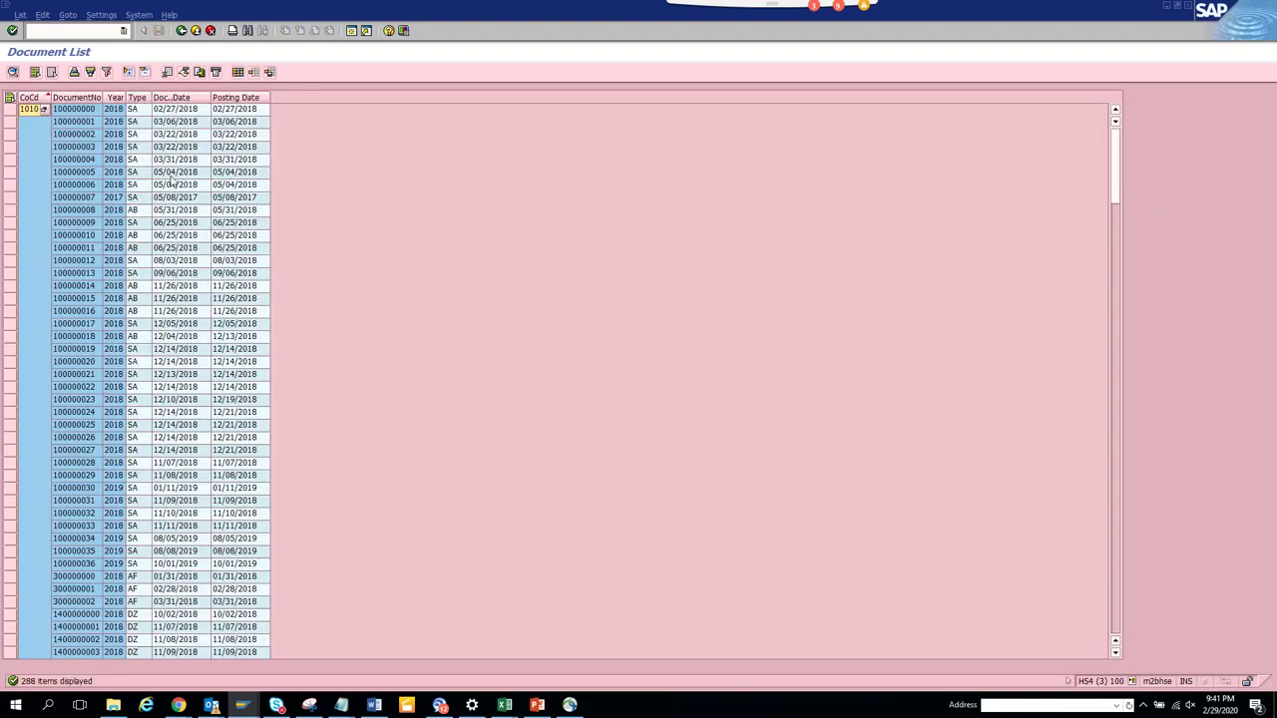
Step: Open the third document in the list, select its document number, and return to SAP Easy Access
left_click(83, 136)
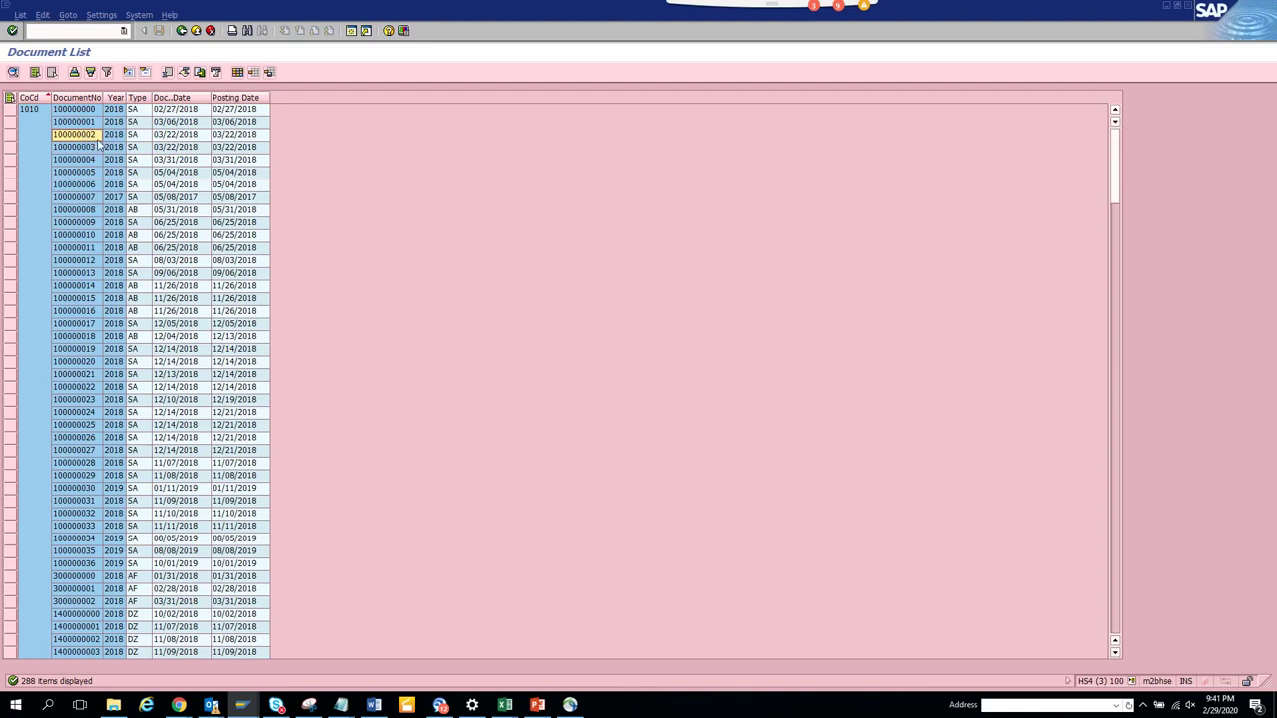
double_click(92, 136)
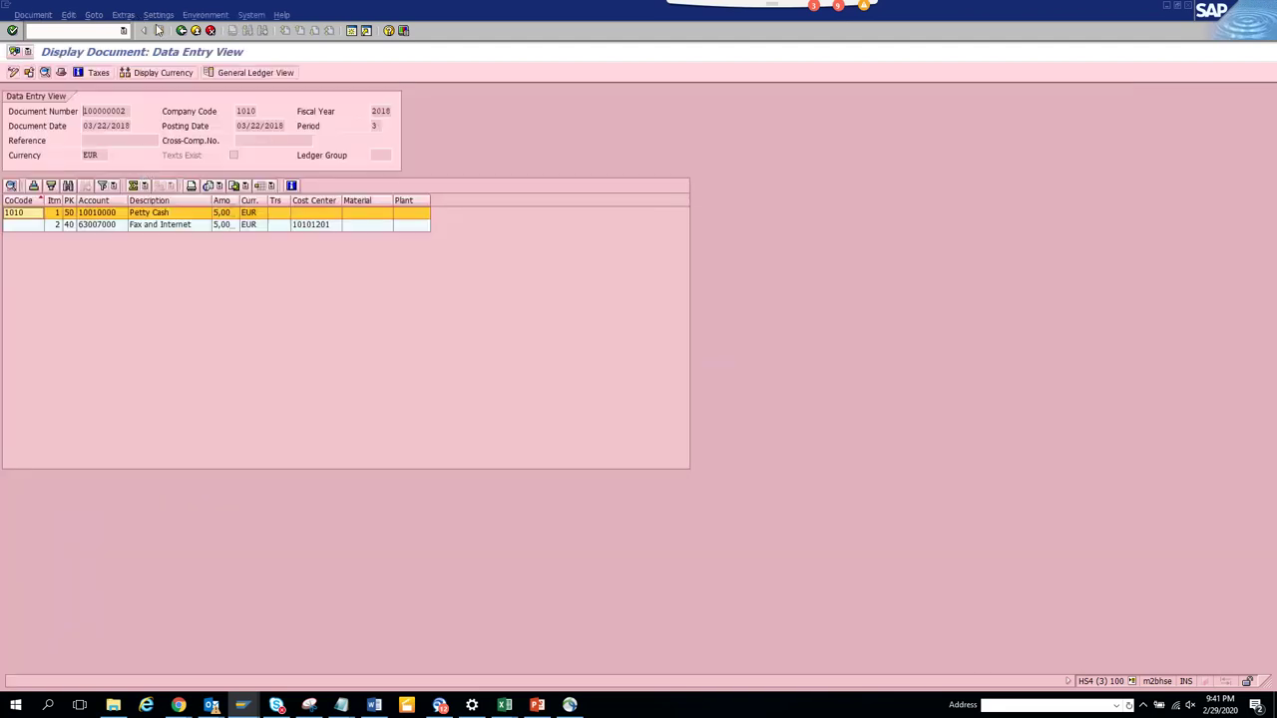
left_click_drag(129, 112, 2, 91)
left_click(183, 31)
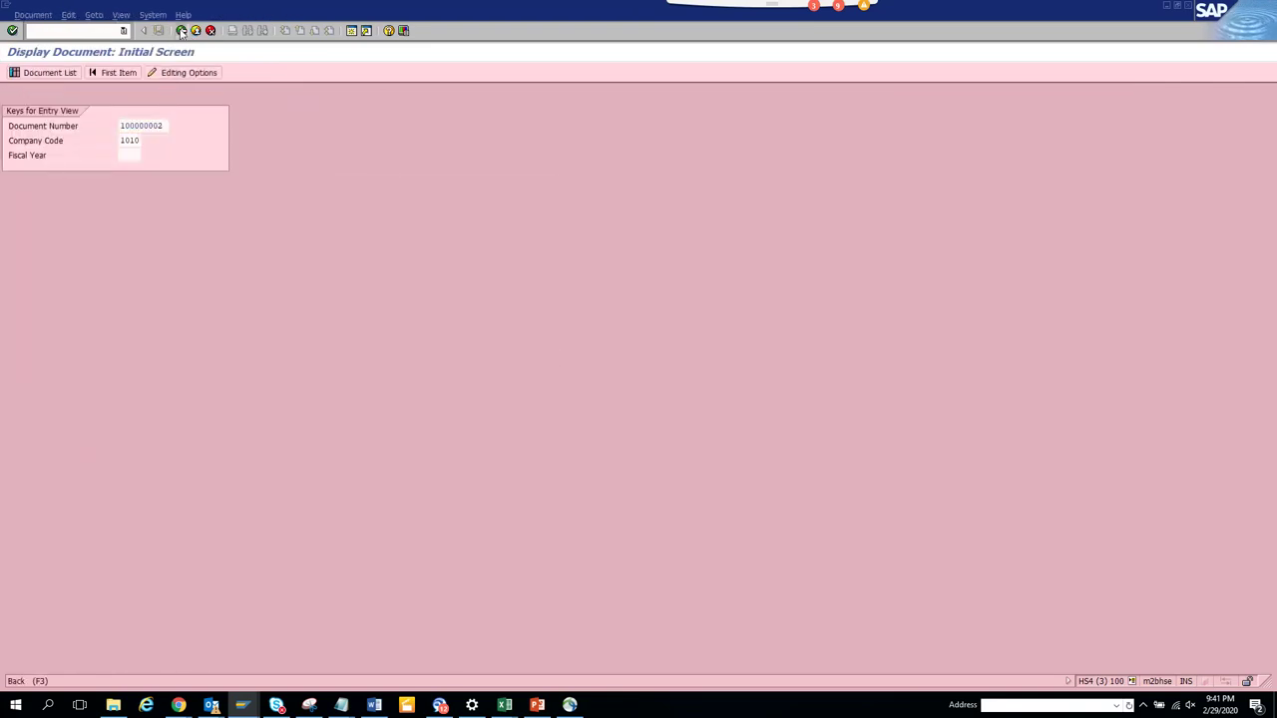
left_click(182, 31)
Step: Restart FB03 and display the document already filled in for company code 1010
type("/")
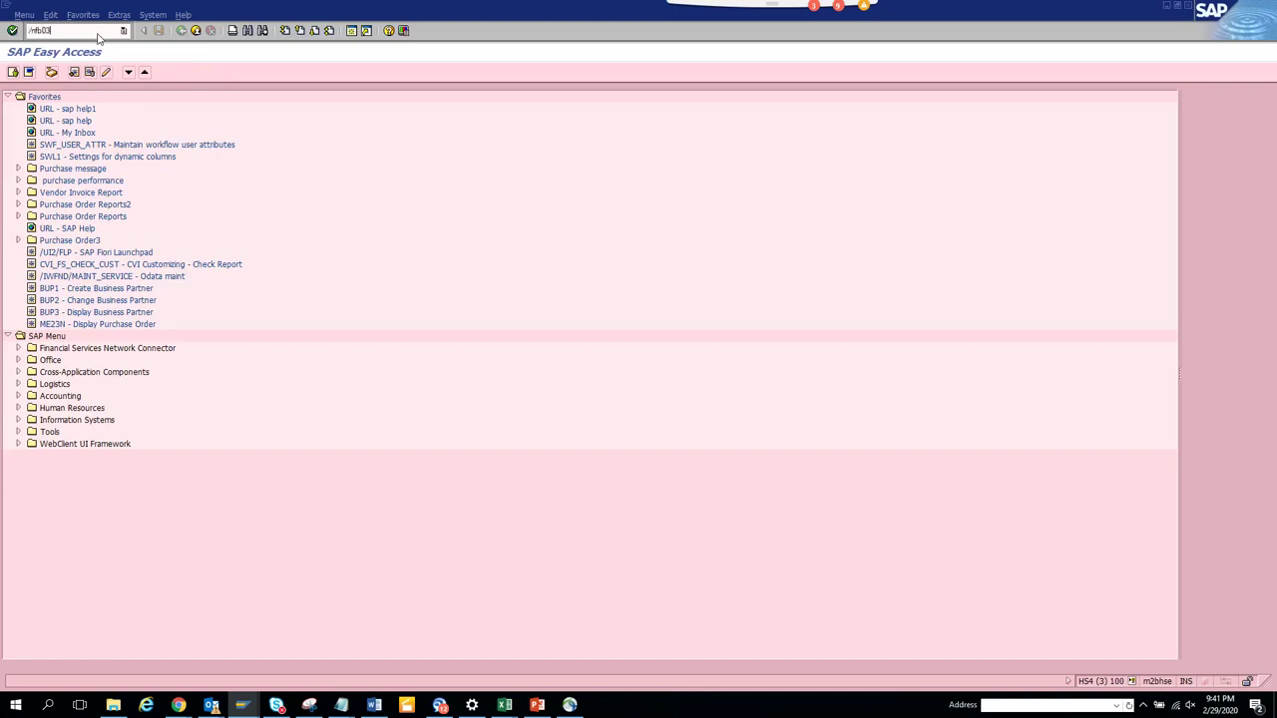
type("nfb03")
key("Return")
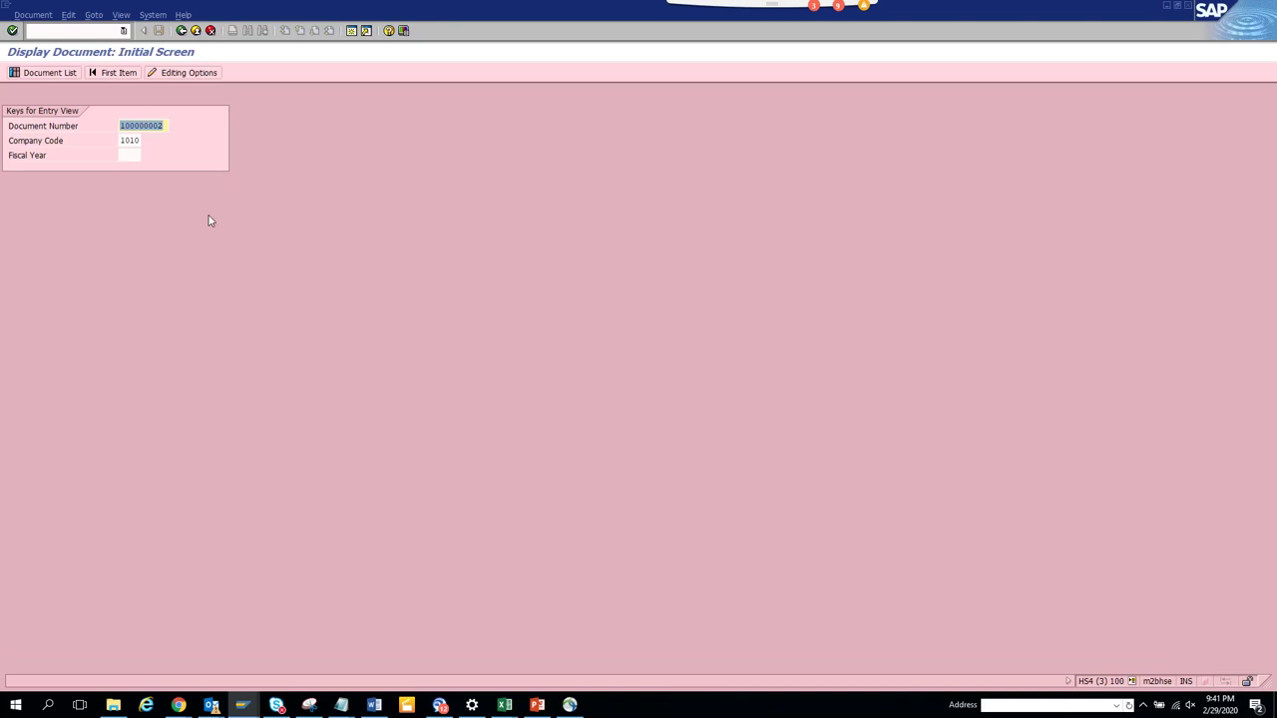
key("Return")
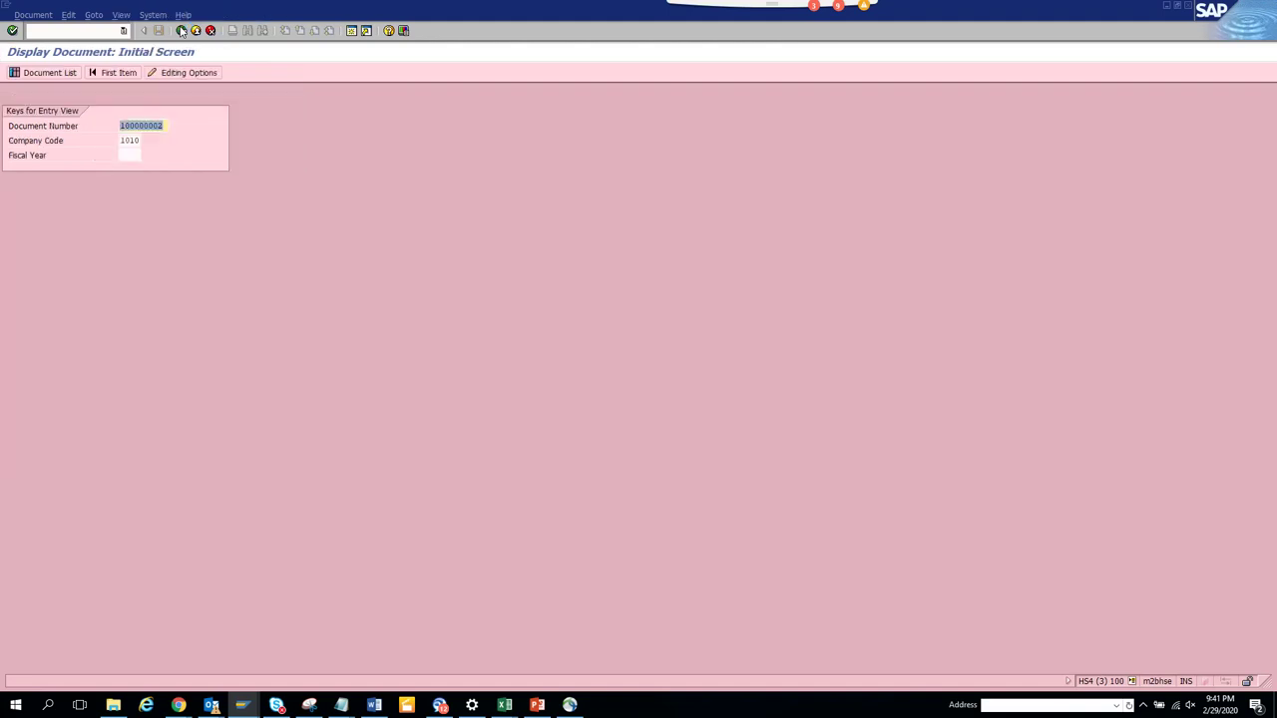
Step: Switch to the session listing the PM orders and pick the order number with basic start 01/13/2019
left_click(243, 705)
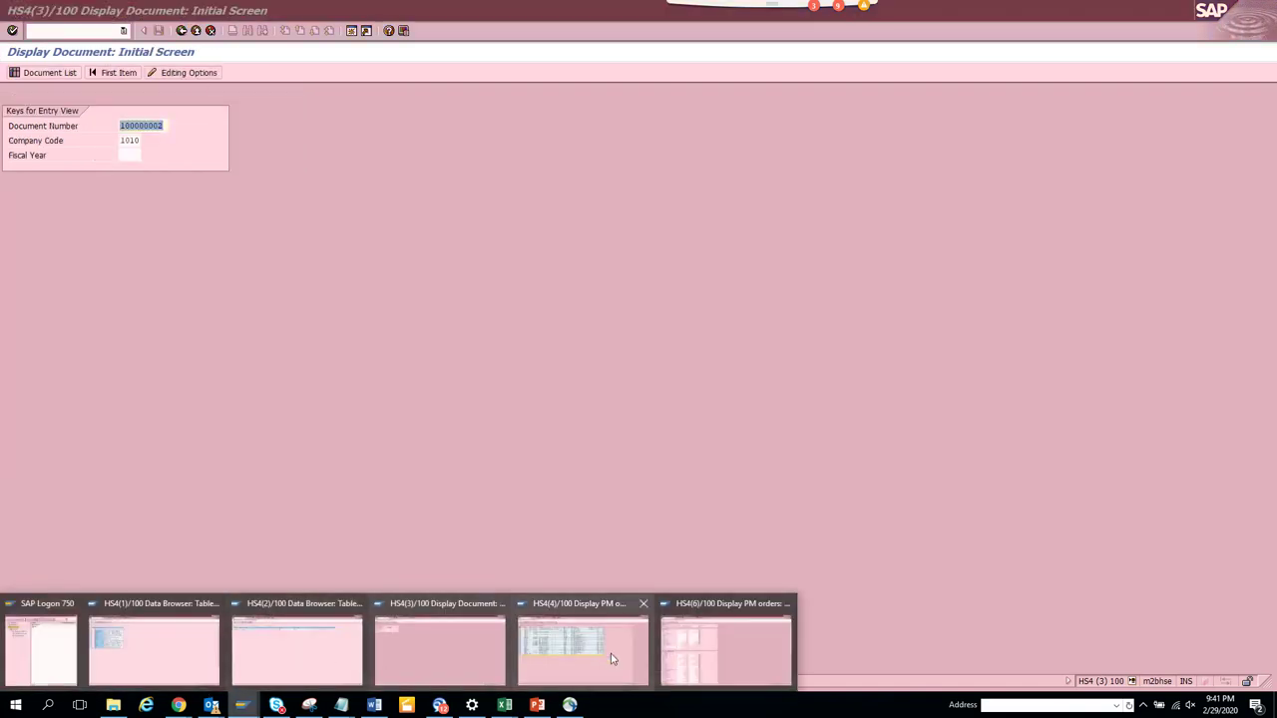
left_click(583, 650)
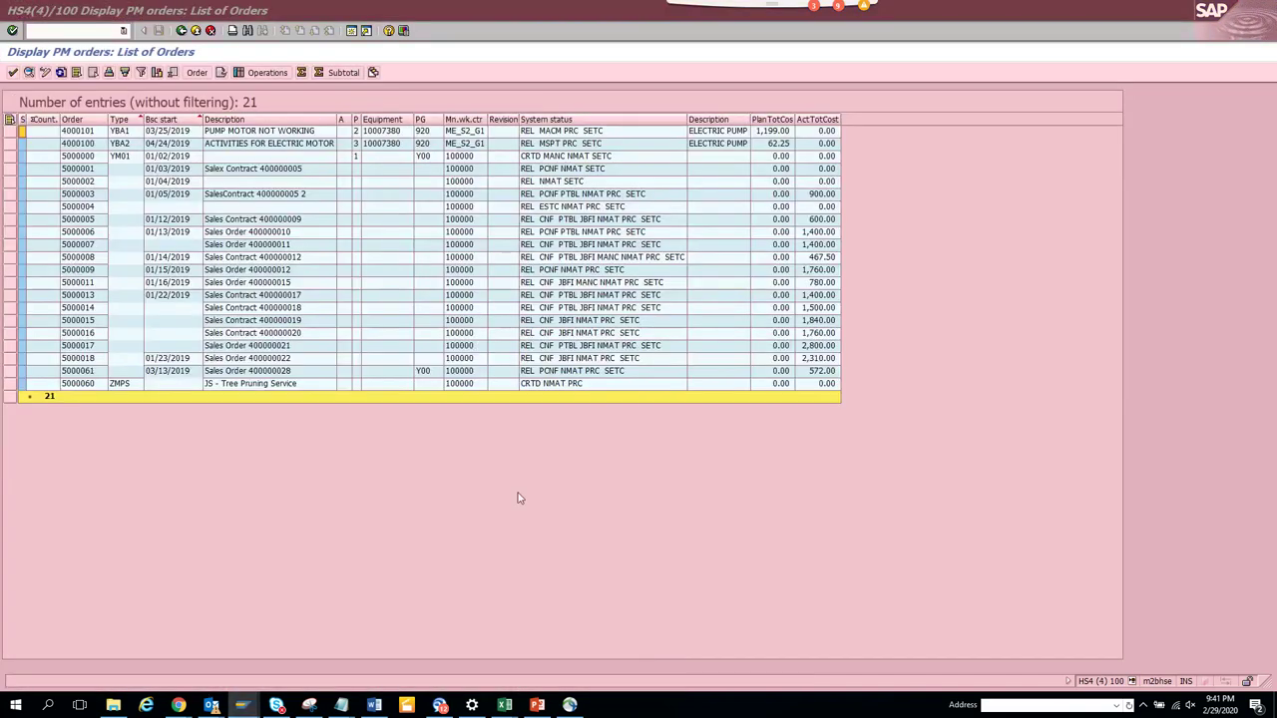
left_click(97, 236)
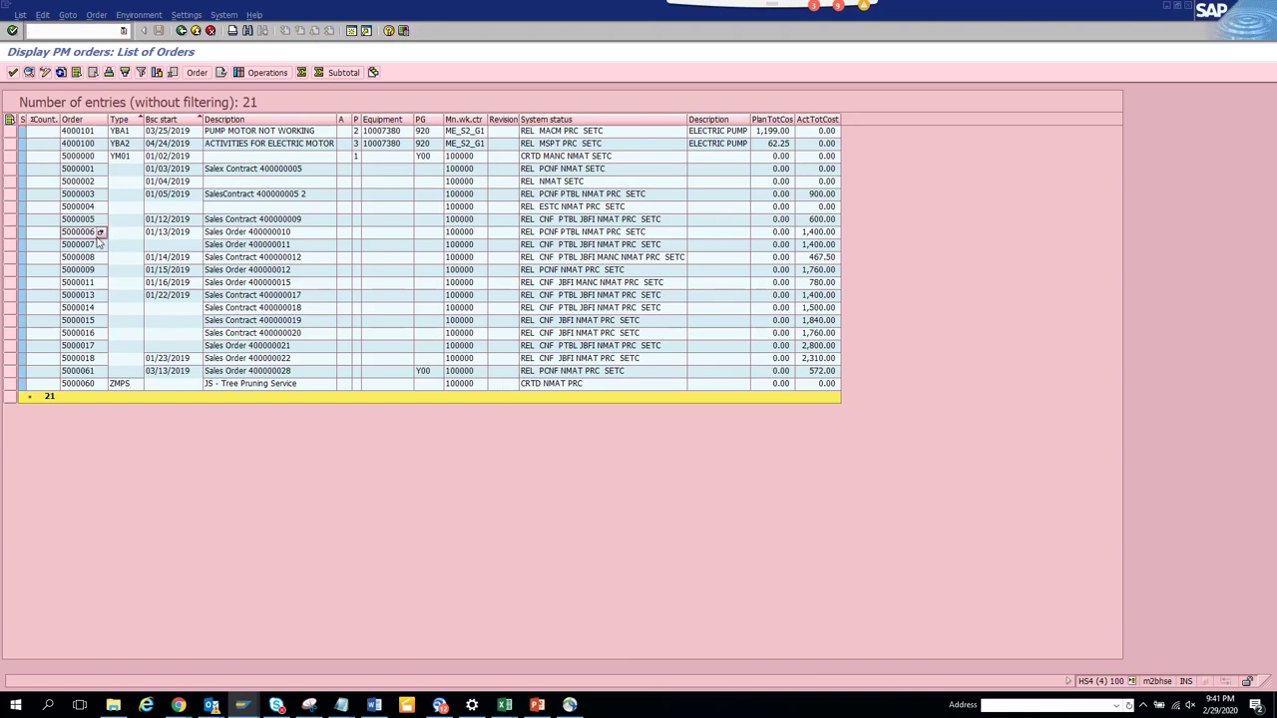
left_click(98, 241)
Step: Display the picked service order in IW33 in the former order selection session and return to SAP Easy Access
key("alt+Tab")
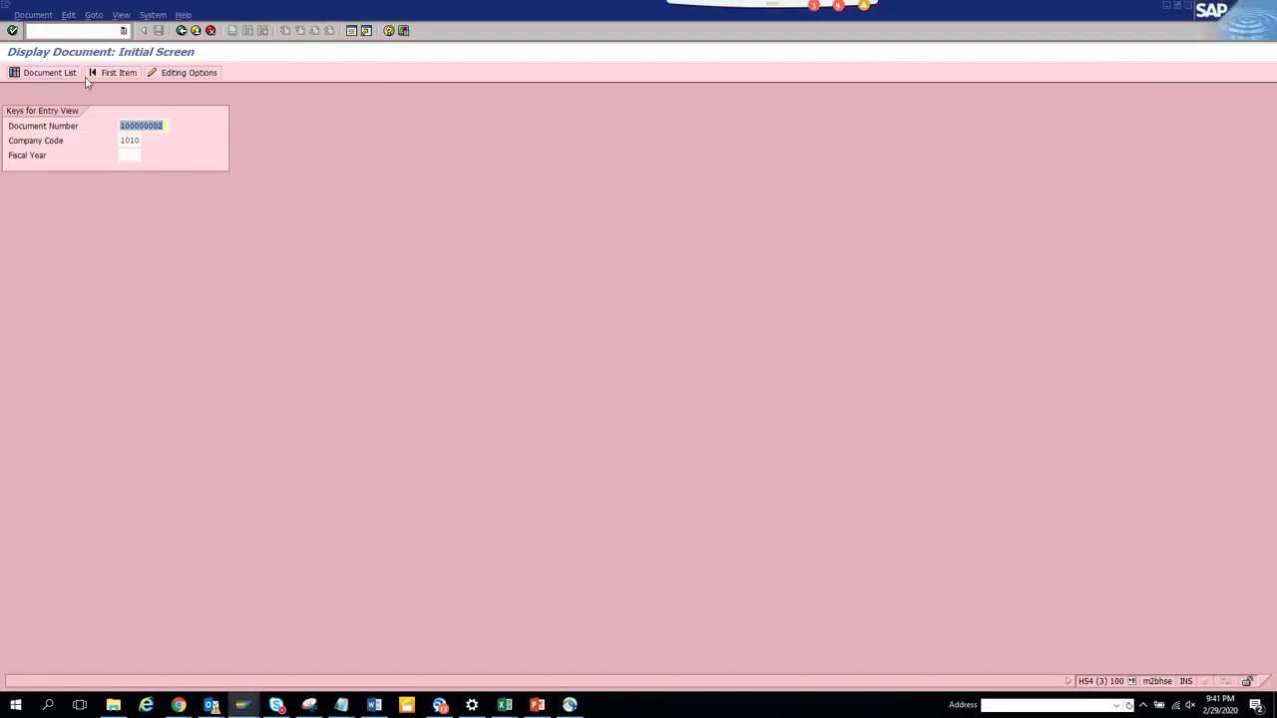
left_click(87, 29)
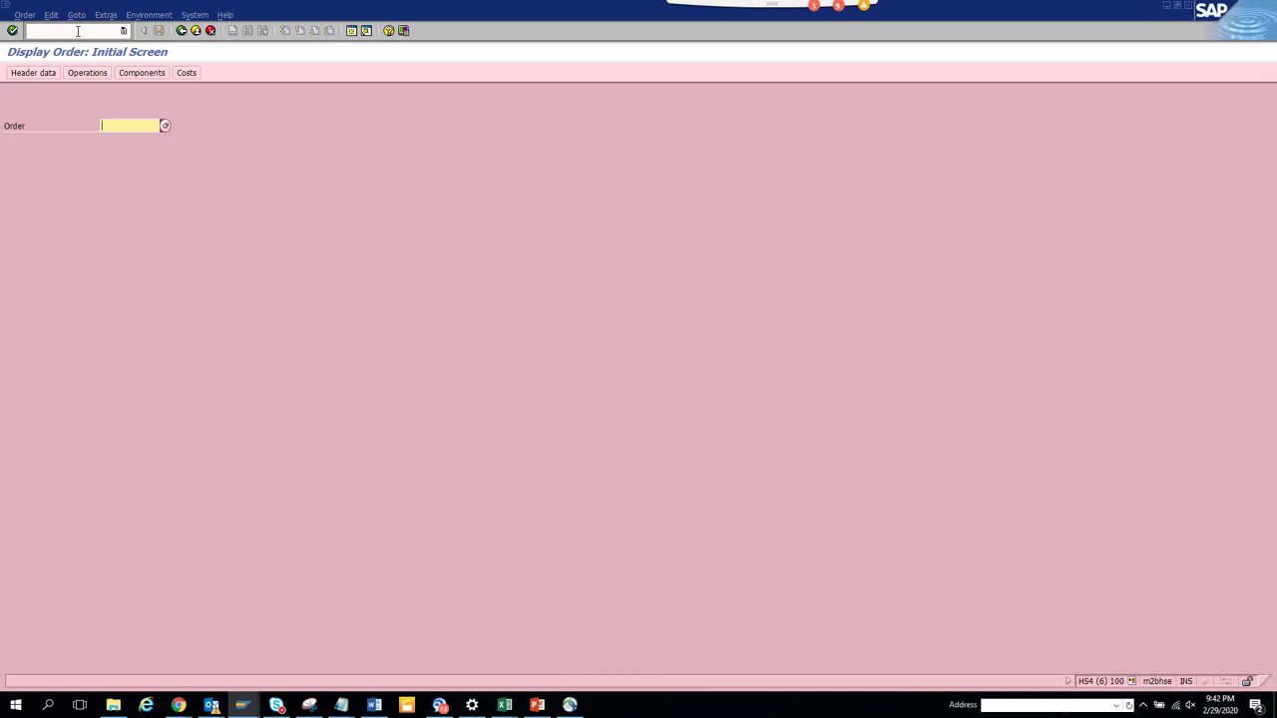
type("5000006")
key("Return")
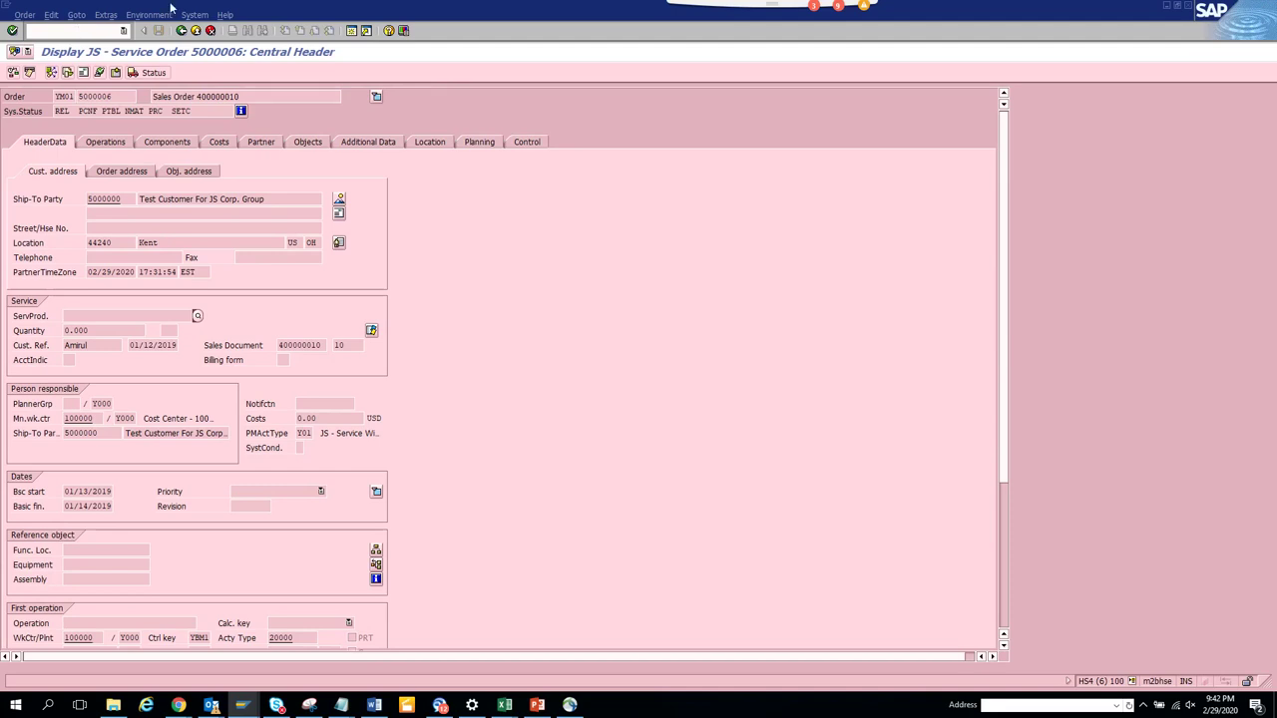
left_click(181, 31)
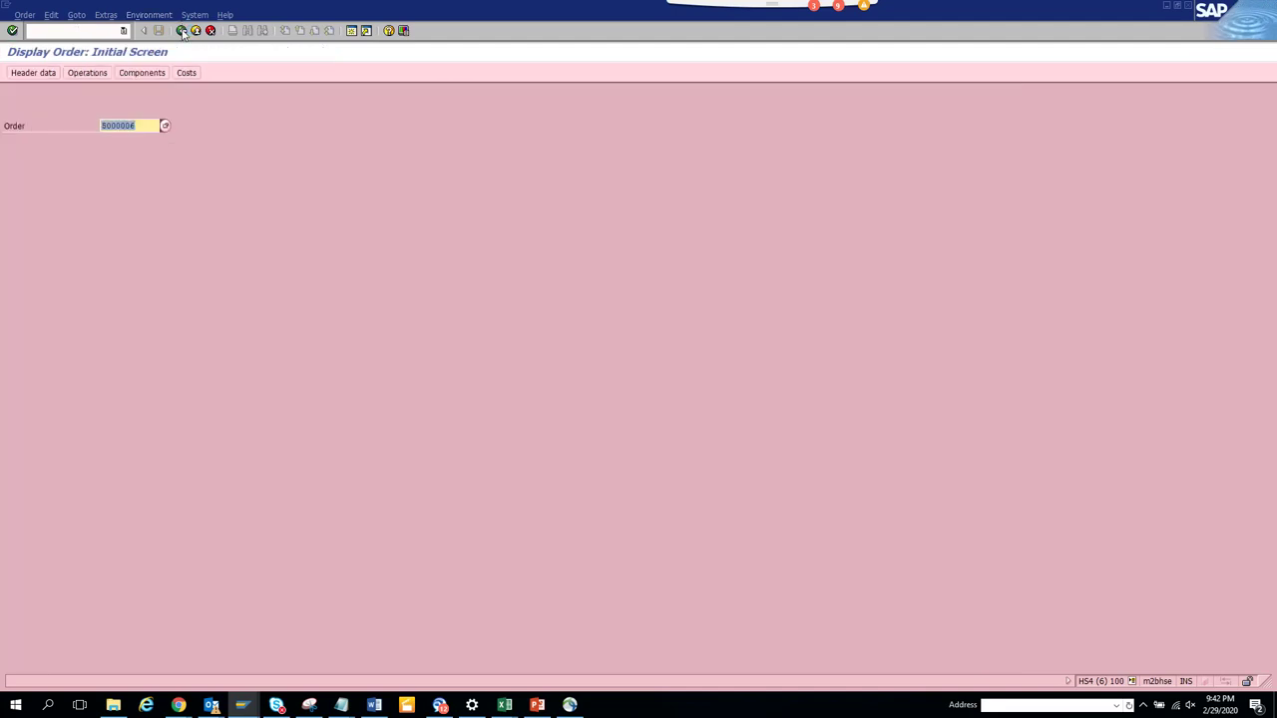
left_click(182, 31)
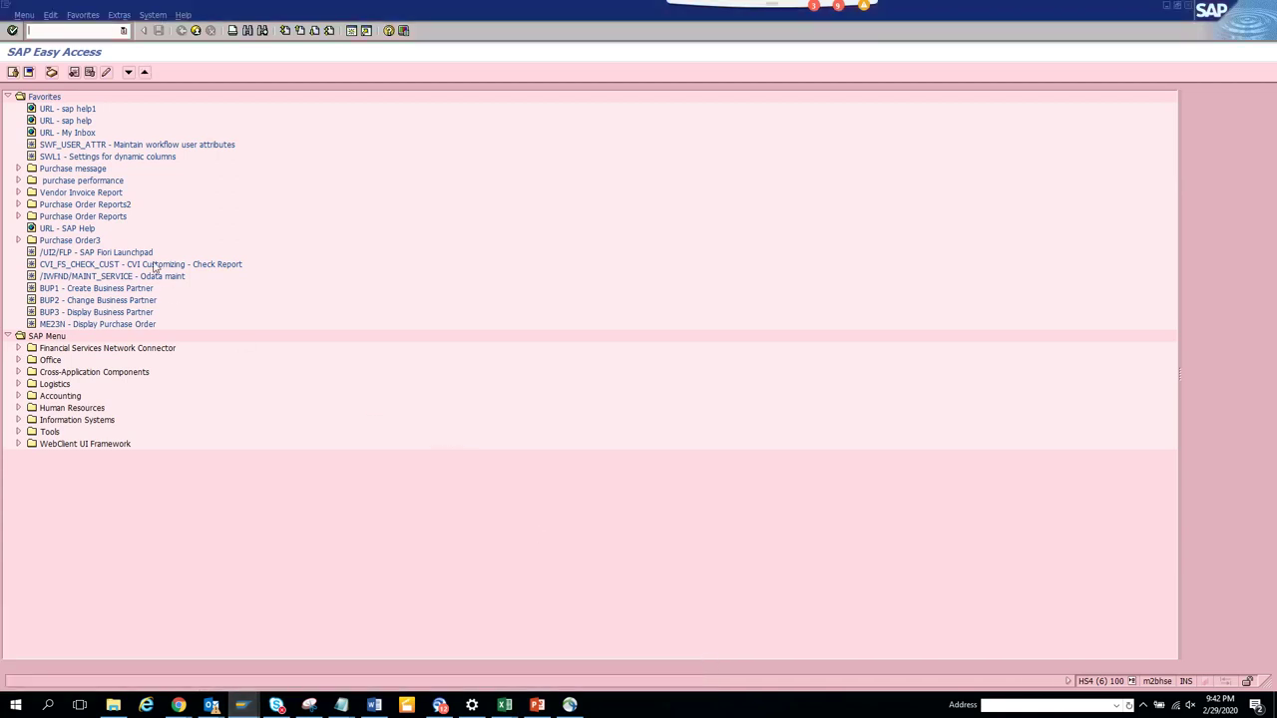
Step: Start ST05 and activate the SQL trace
type("st05")
key("Return")
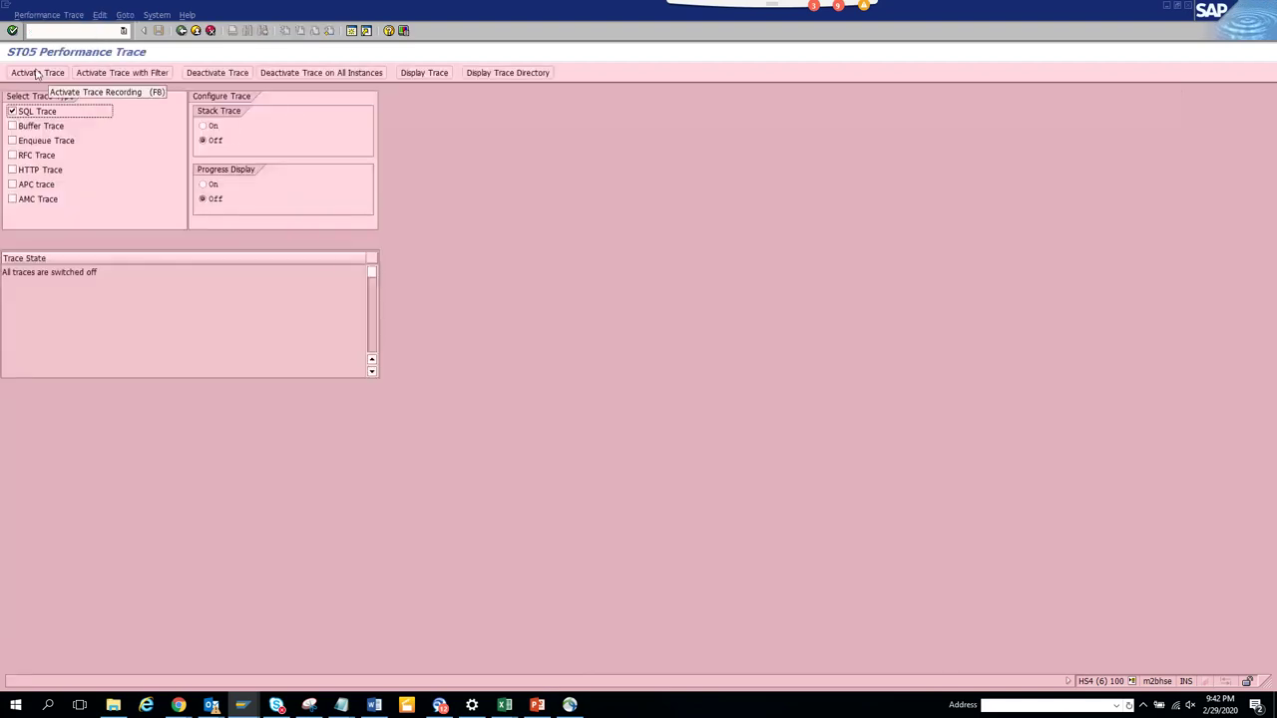
left_click(37, 74)
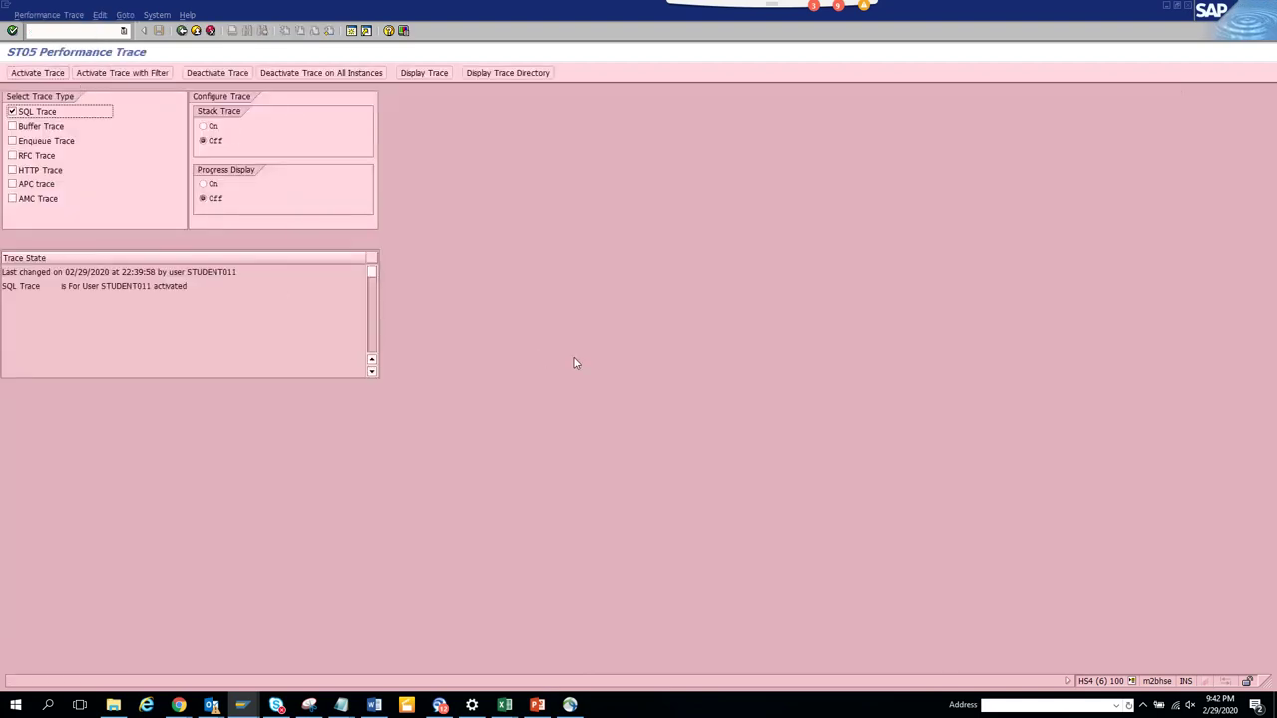
Step: Start IW33 in the session showing table TCDOB, display the prefilled service order, and return to the ST05 session
key("alt+Tab")
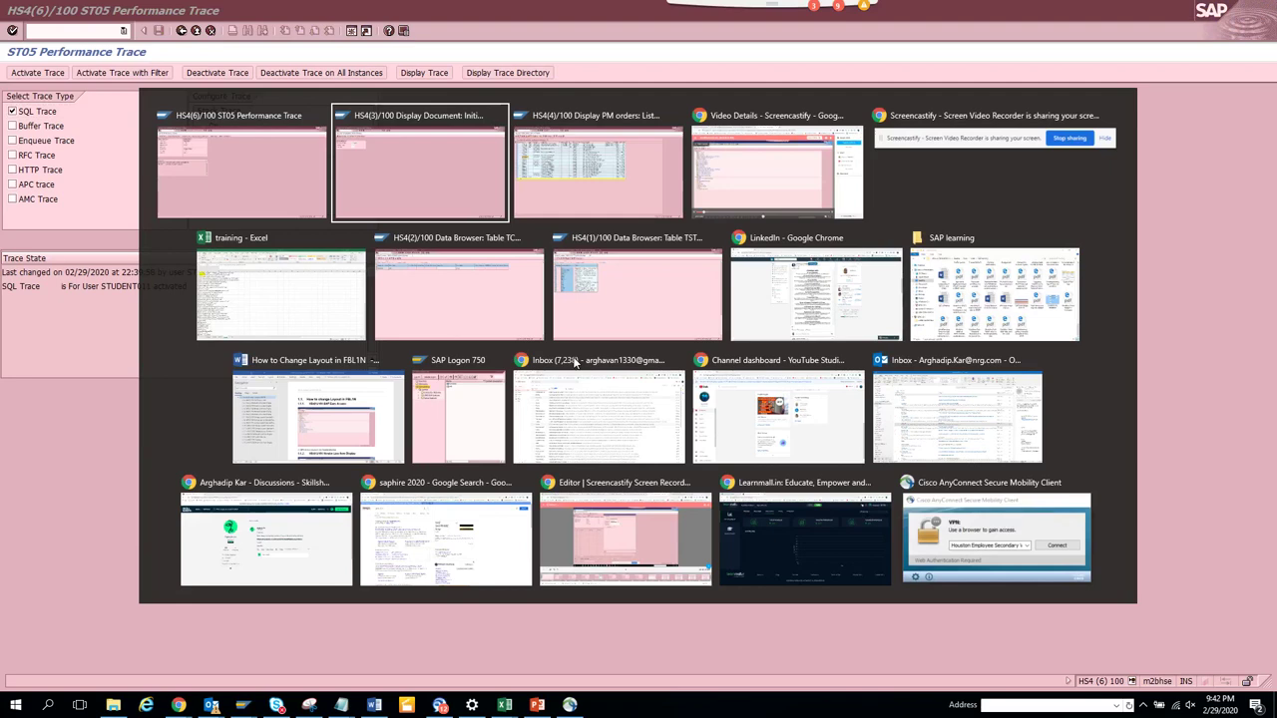
key("Tab")
key("Tab")
key("Tab")
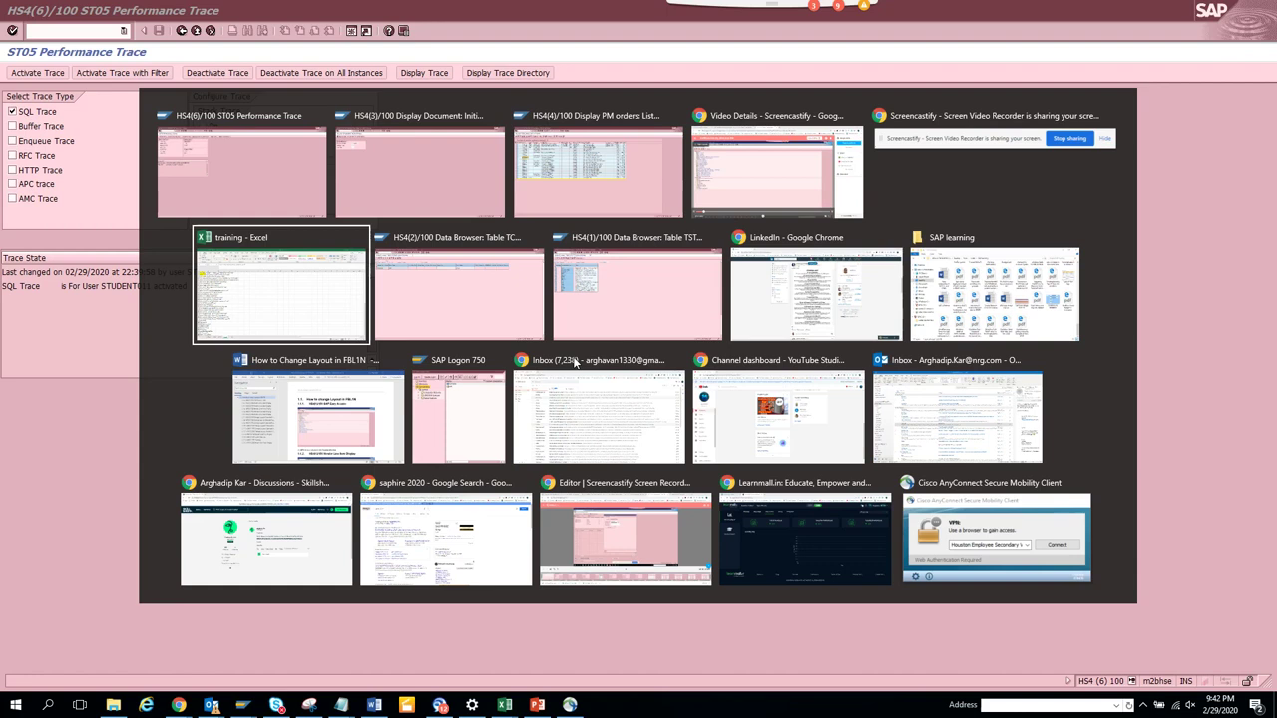
key("alt+Tab")
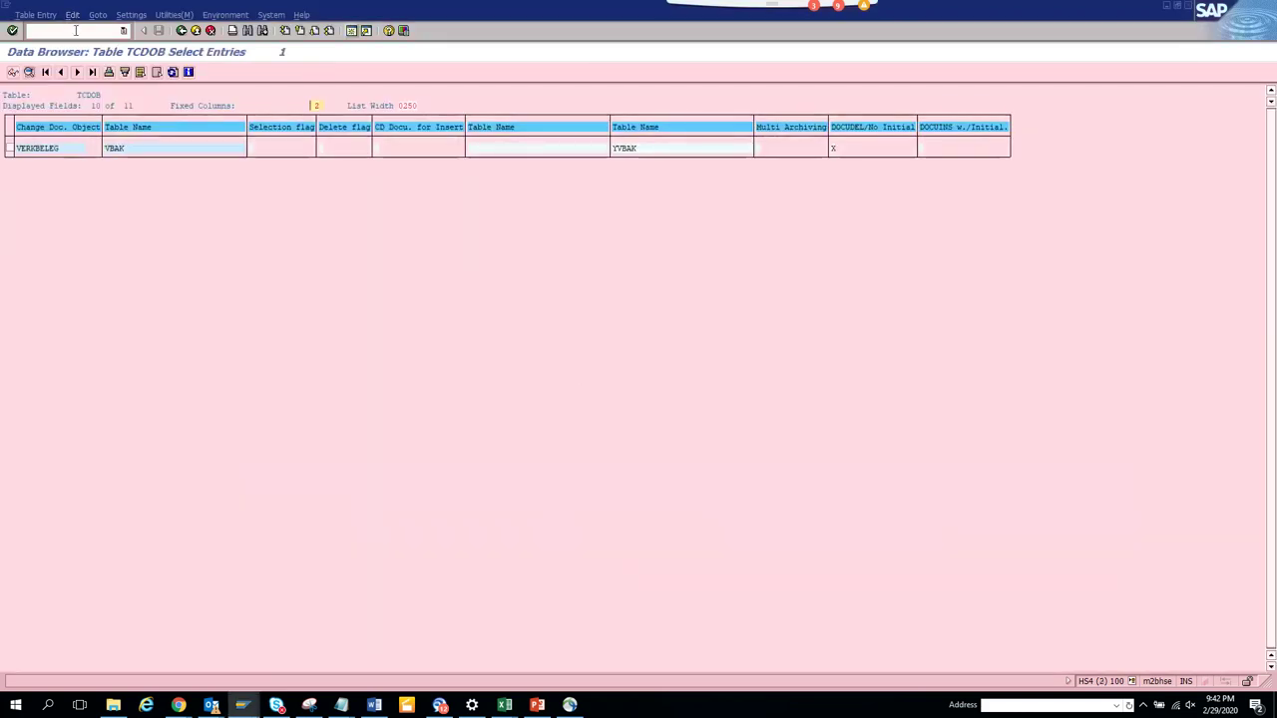
left_click(74, 31)
type("/niw33")
key("Return")
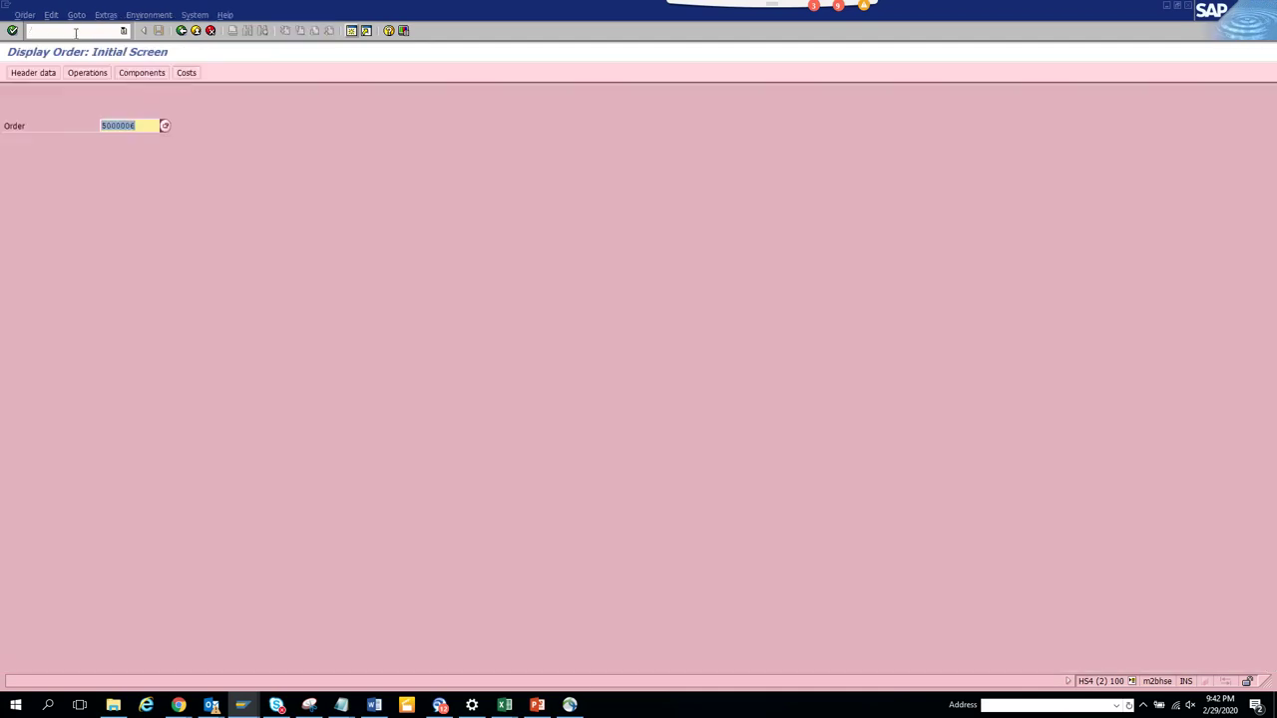
key("Return")
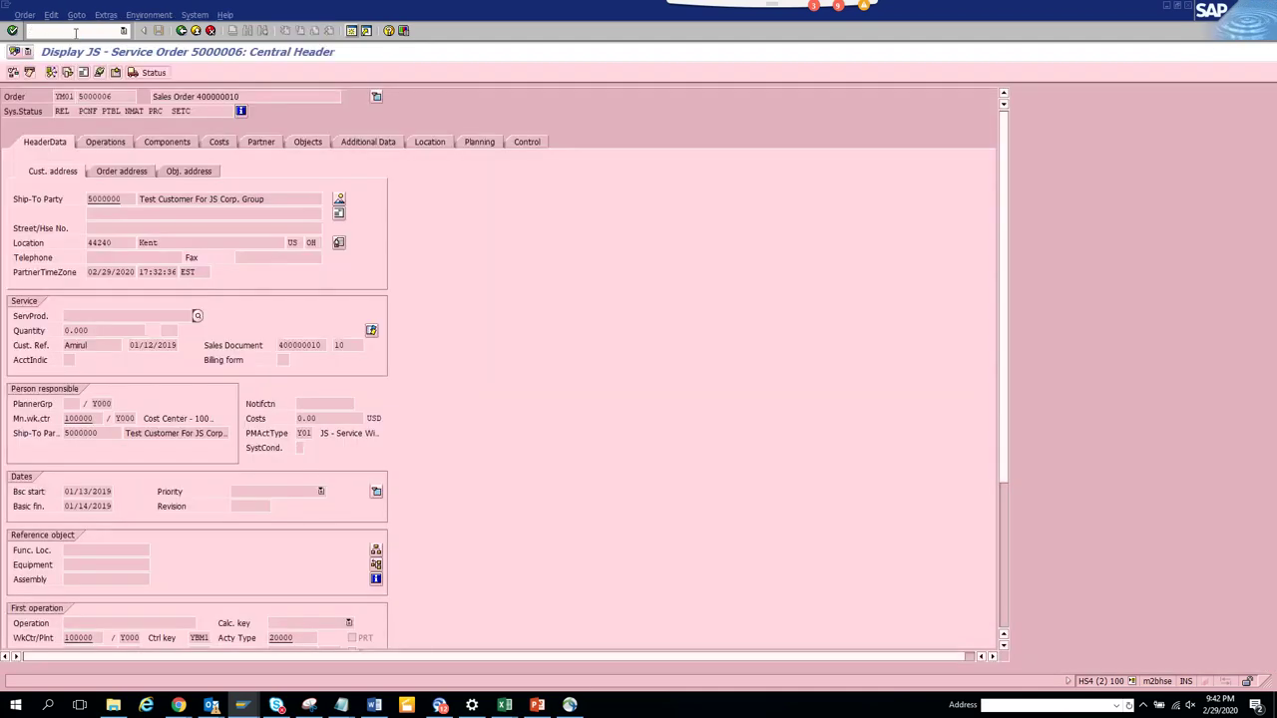
key("alt+Tab")
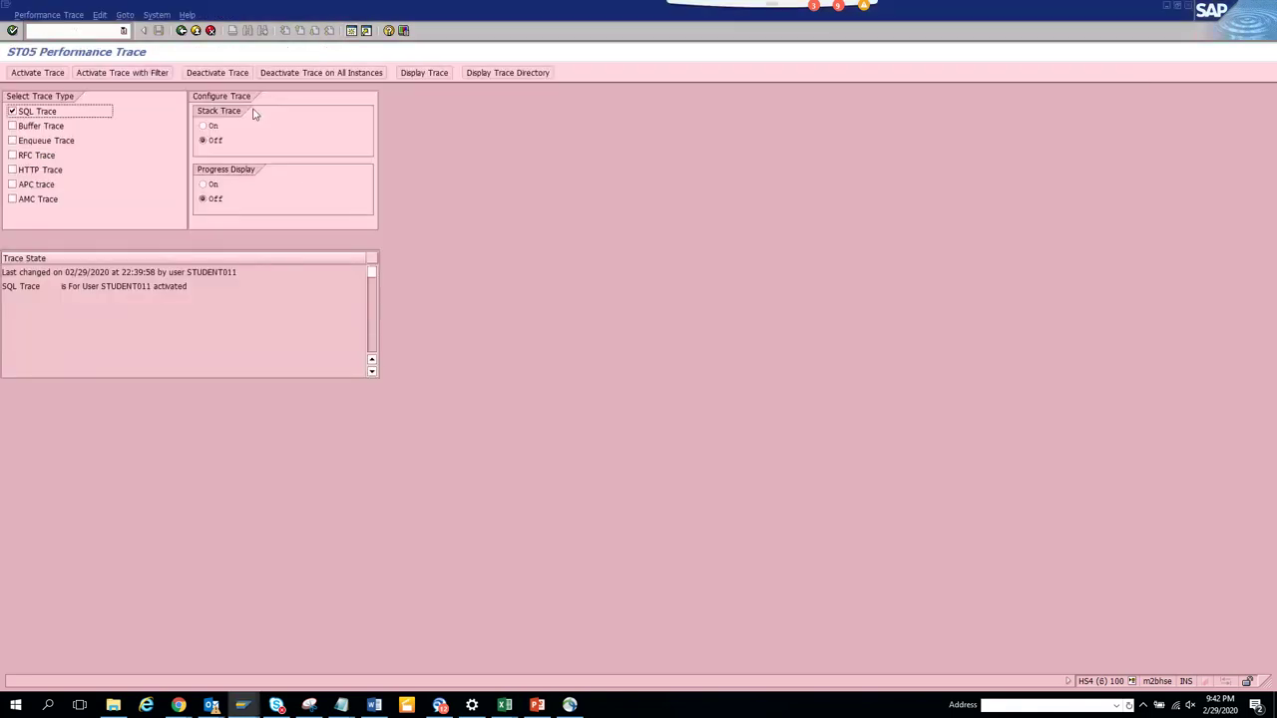
Step: Deactivate the SQL trace and display its records with the trace period starting at 21:39:58
left_click(241, 76)
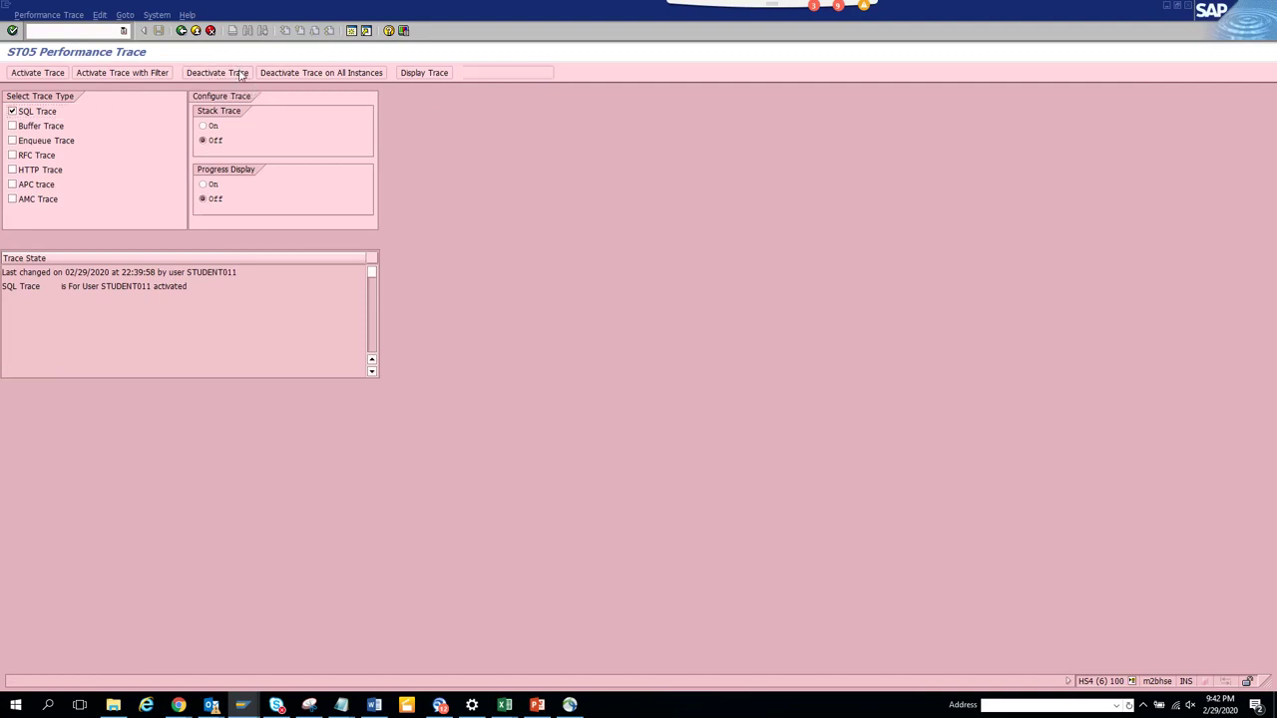
left_click(423, 74)
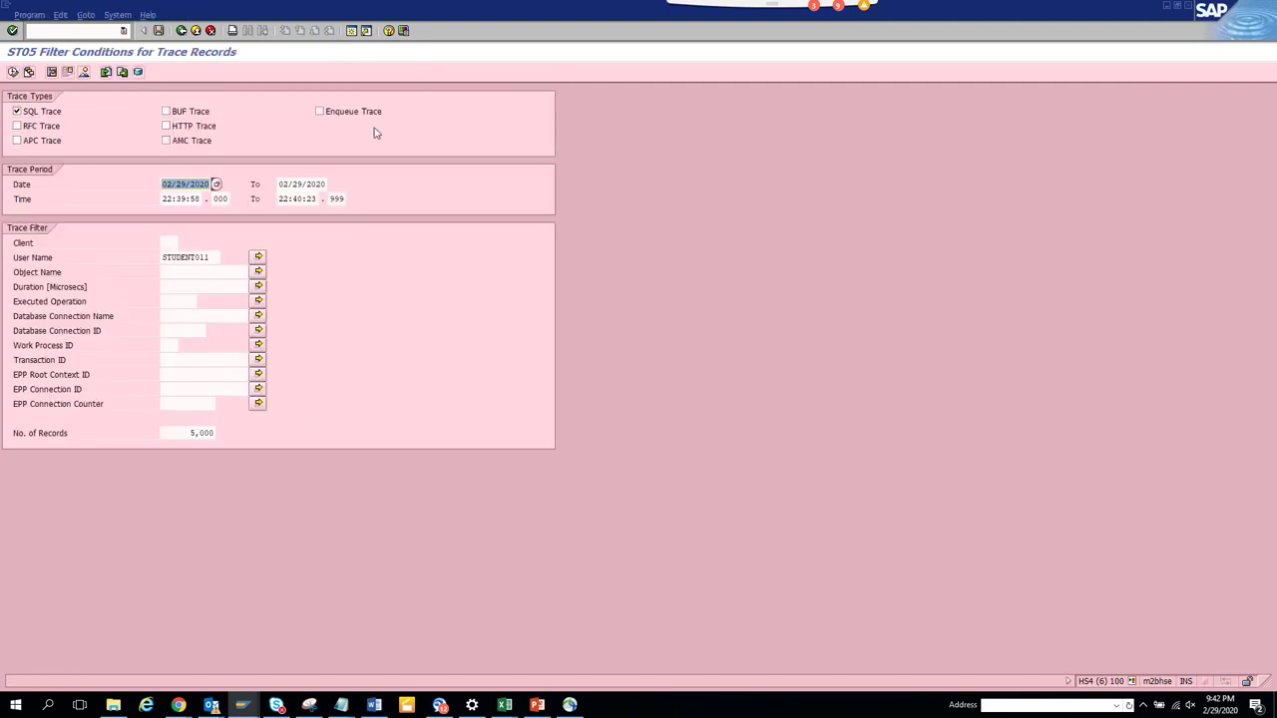
left_click(165, 198)
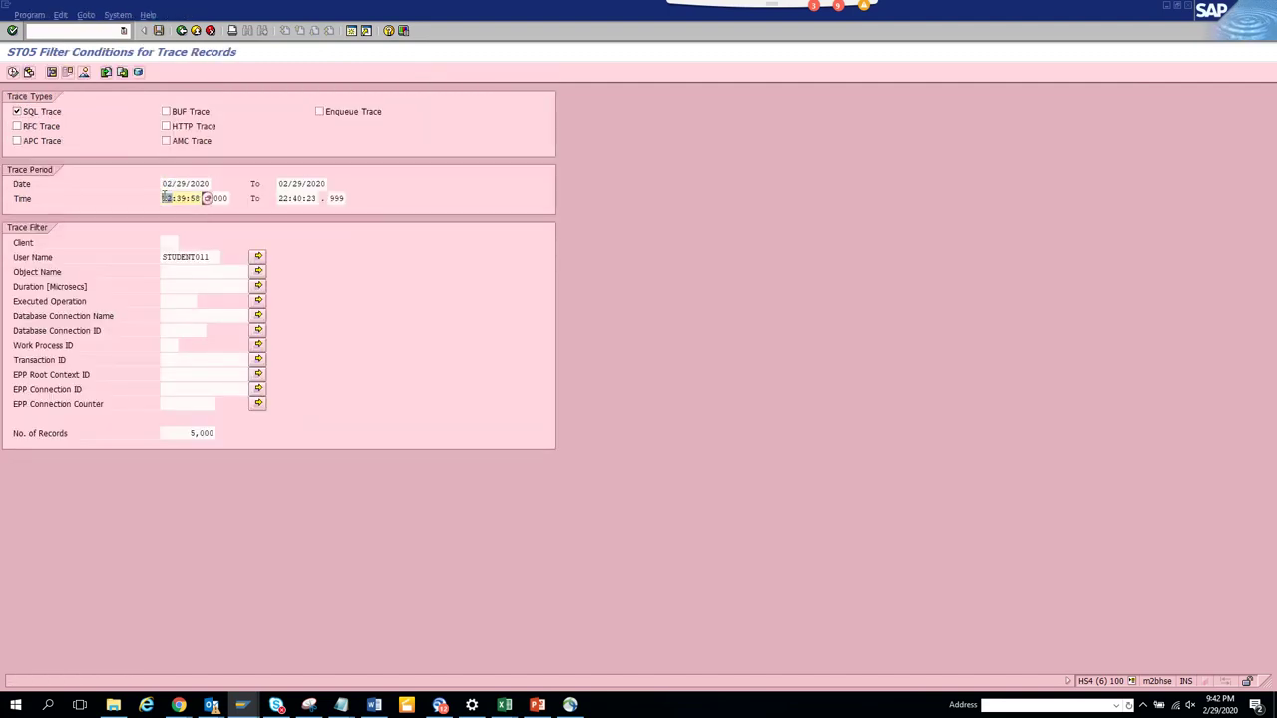
type("11")
left_click(12, 72)
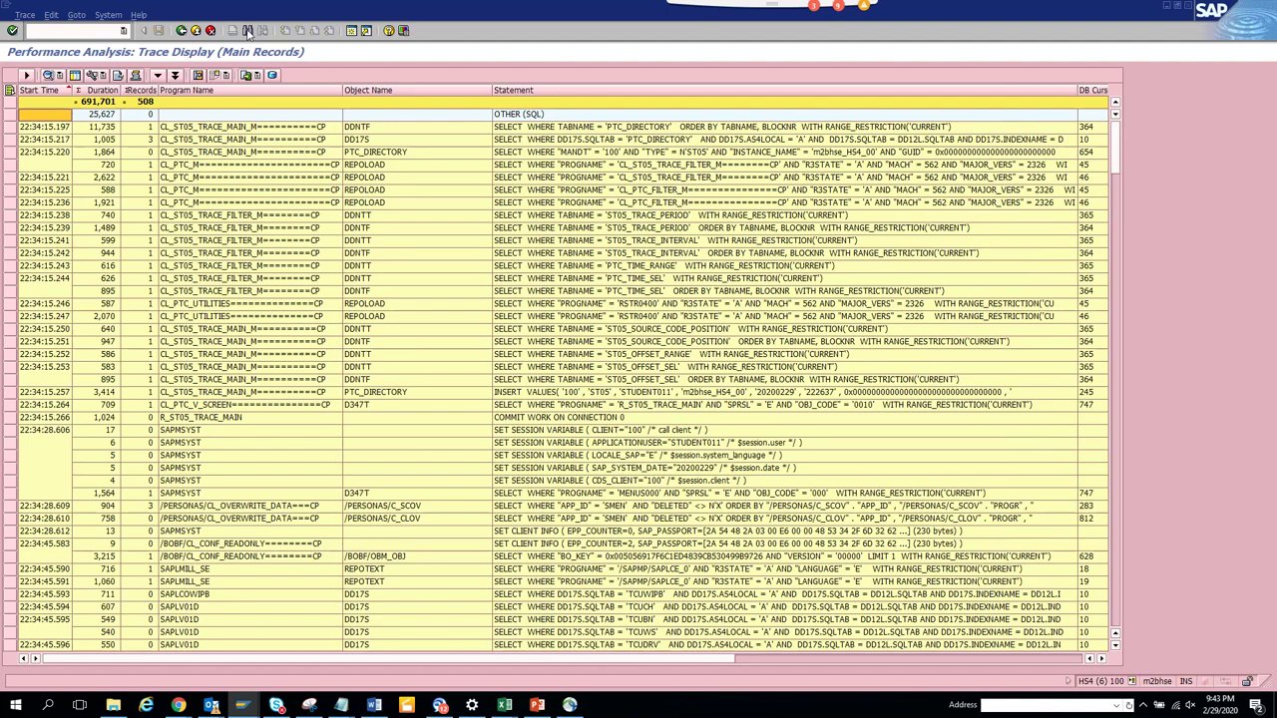
Step: Search the trace records for the service order's number and select the object name AUFK in the matching record
key("ctrl+f")
type("5000006")
key("Return")
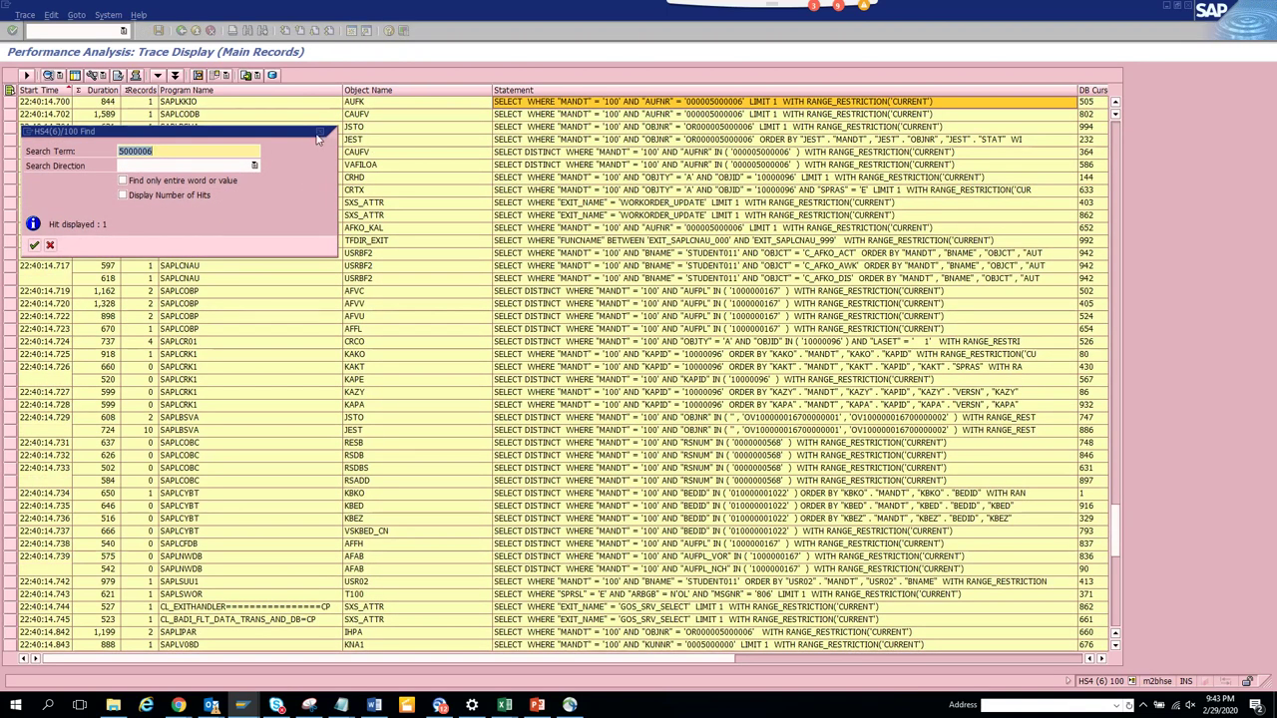
left_click(321, 138)
left_click(330, 132)
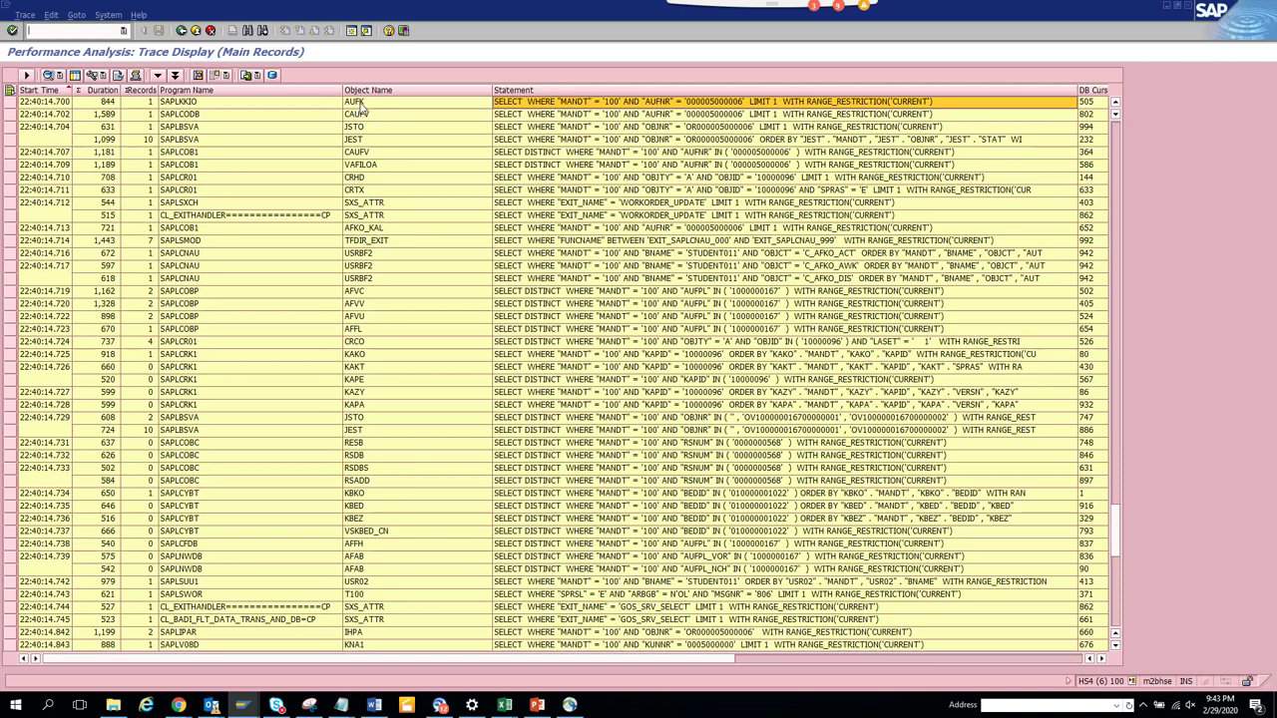
left_click(361, 104)
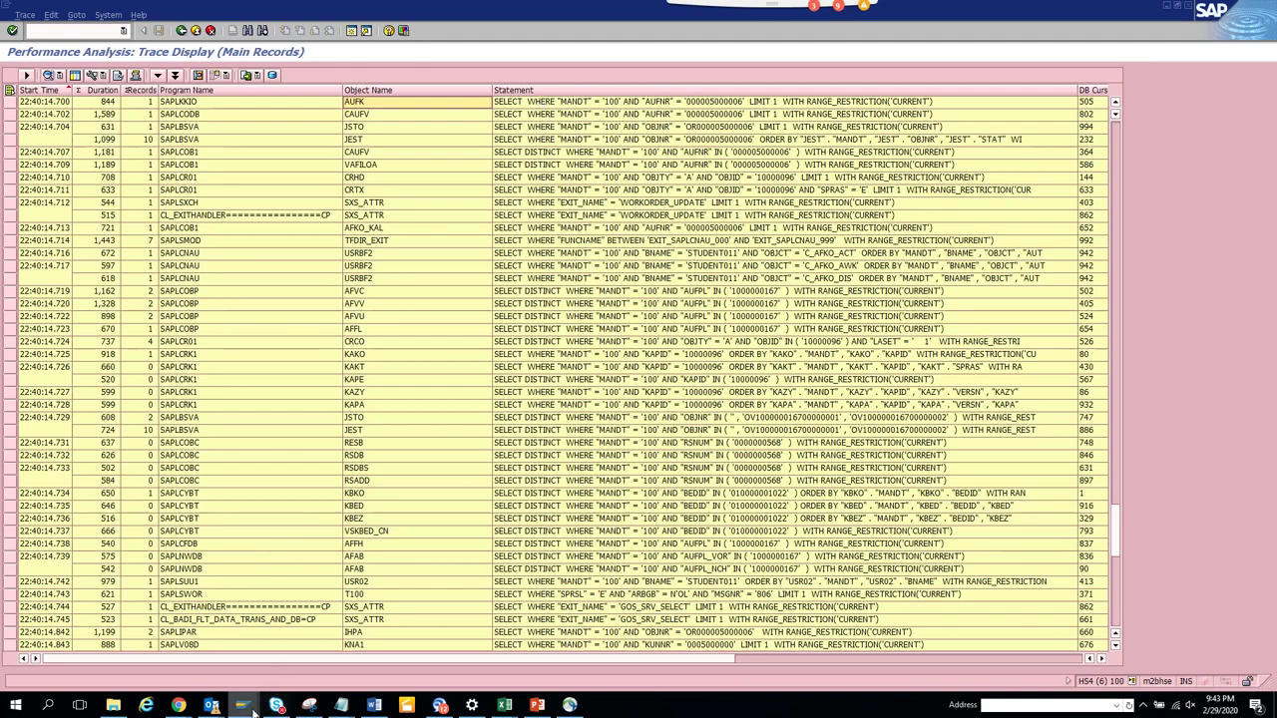
Step: Leave the trace display, return to the ST05 start screen and activate the SQL trace again
left_click(247, 708)
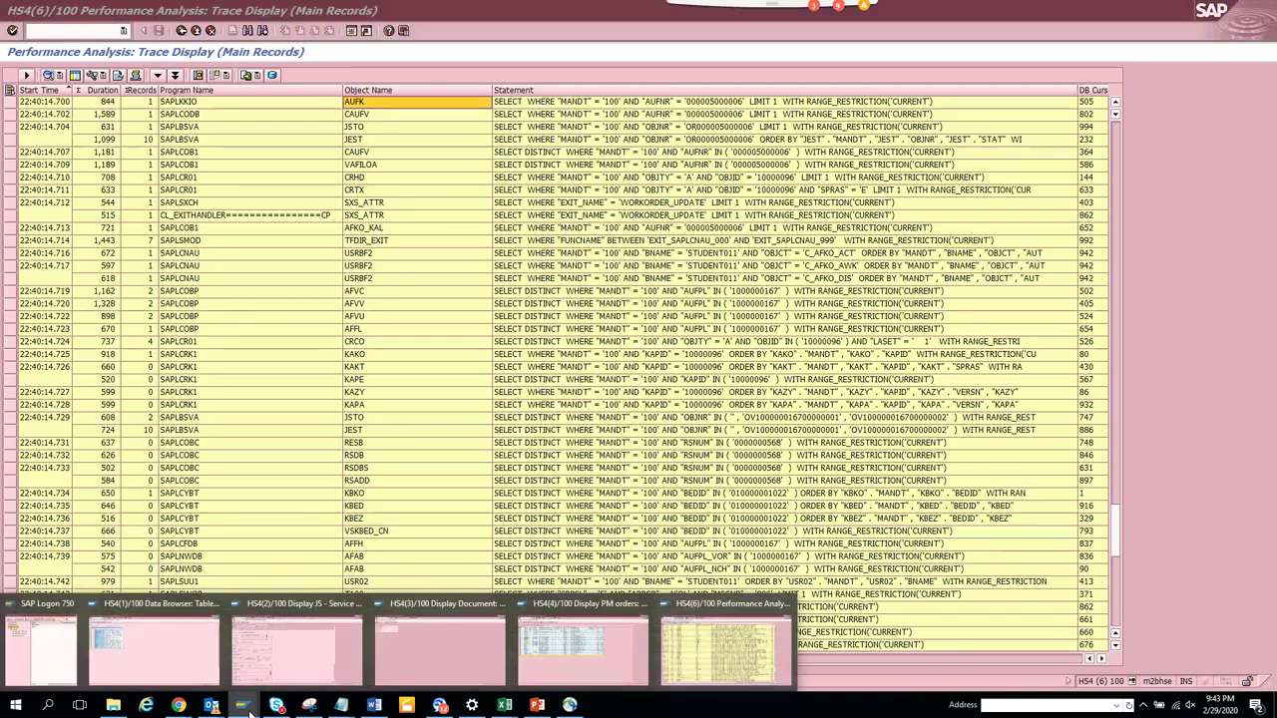
left_click(180, 30)
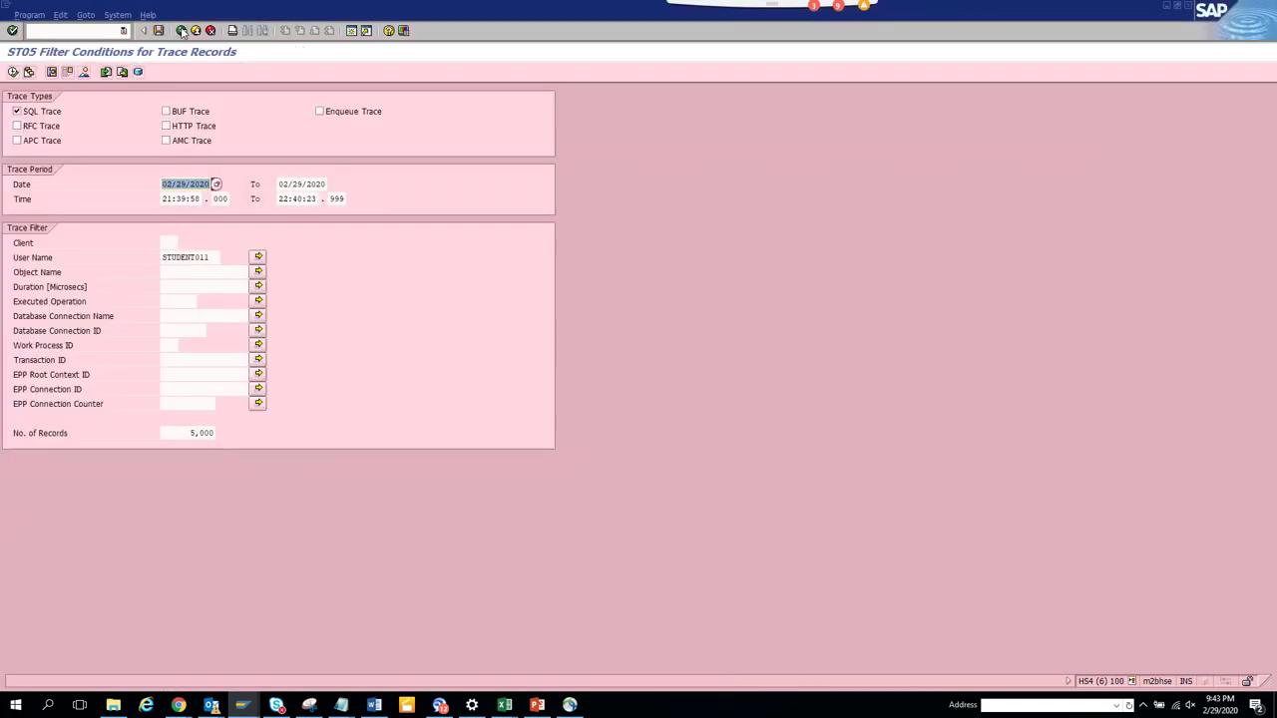
left_click(183, 31)
left_click(40, 73)
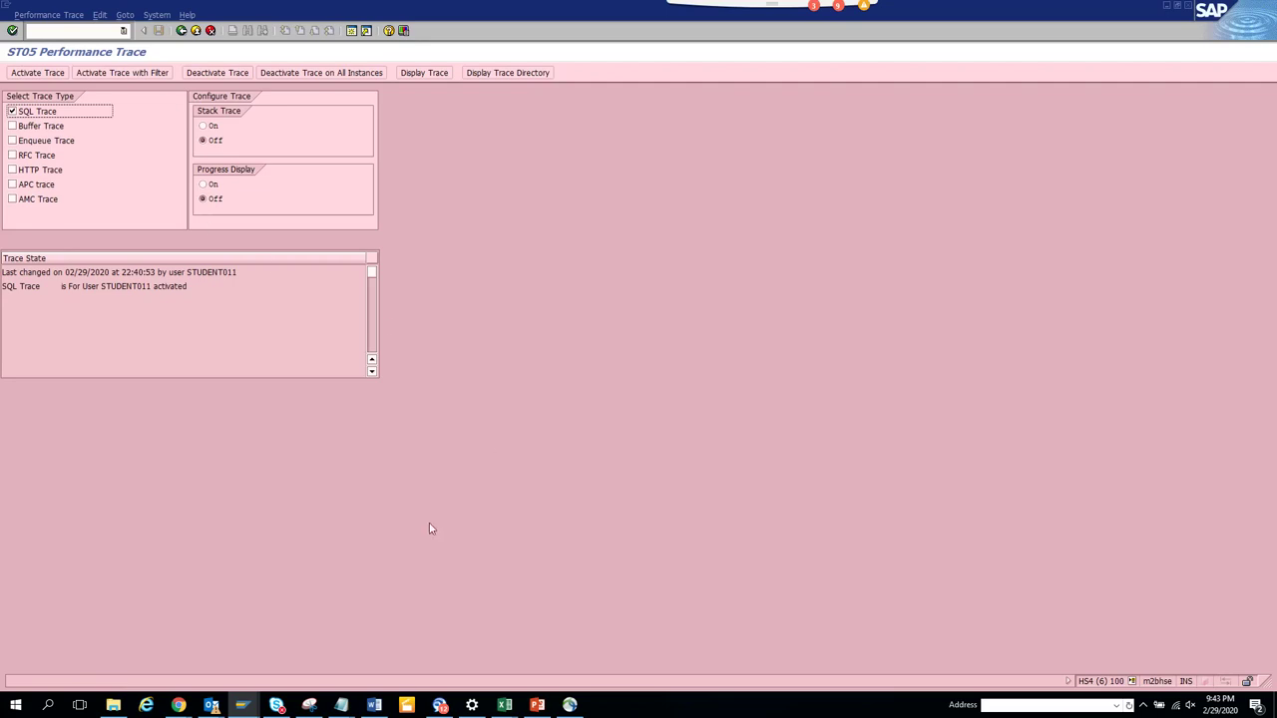
Step: Switch to the Display Document session, display document 100000002 of company code 1010, and return to the ST05 session
key("alt+Tab")
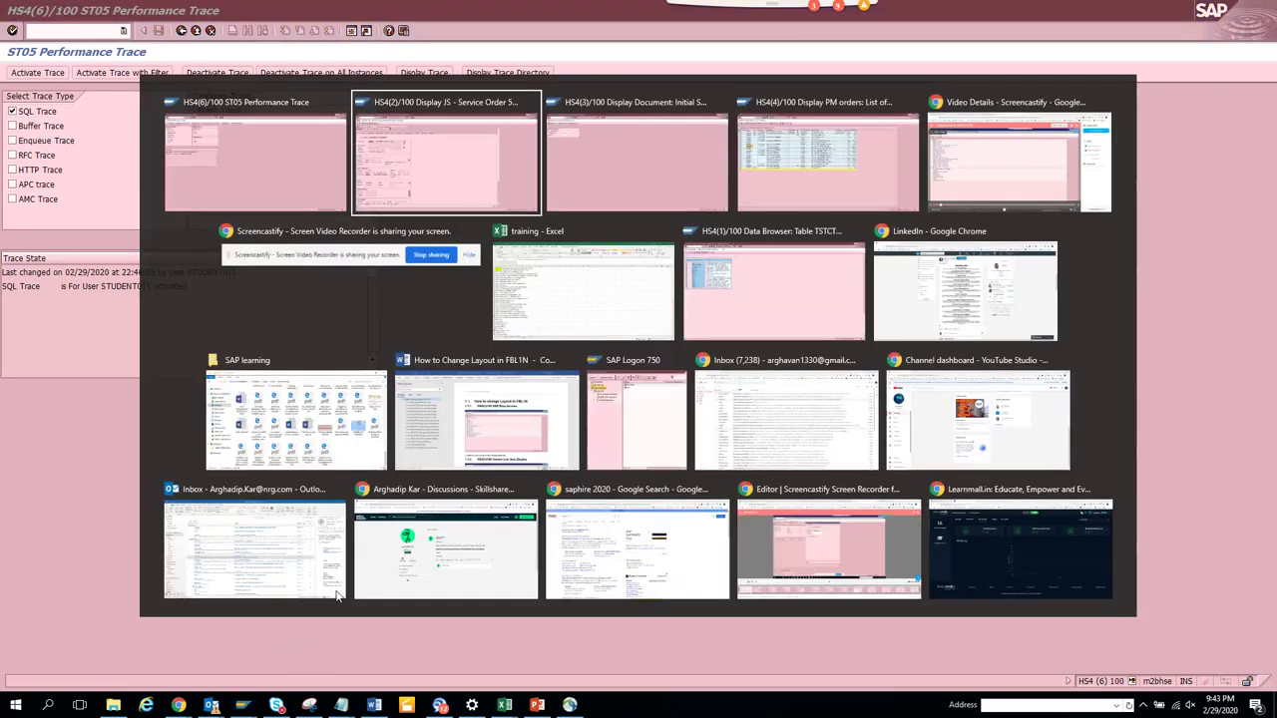
key("alt+Tab")
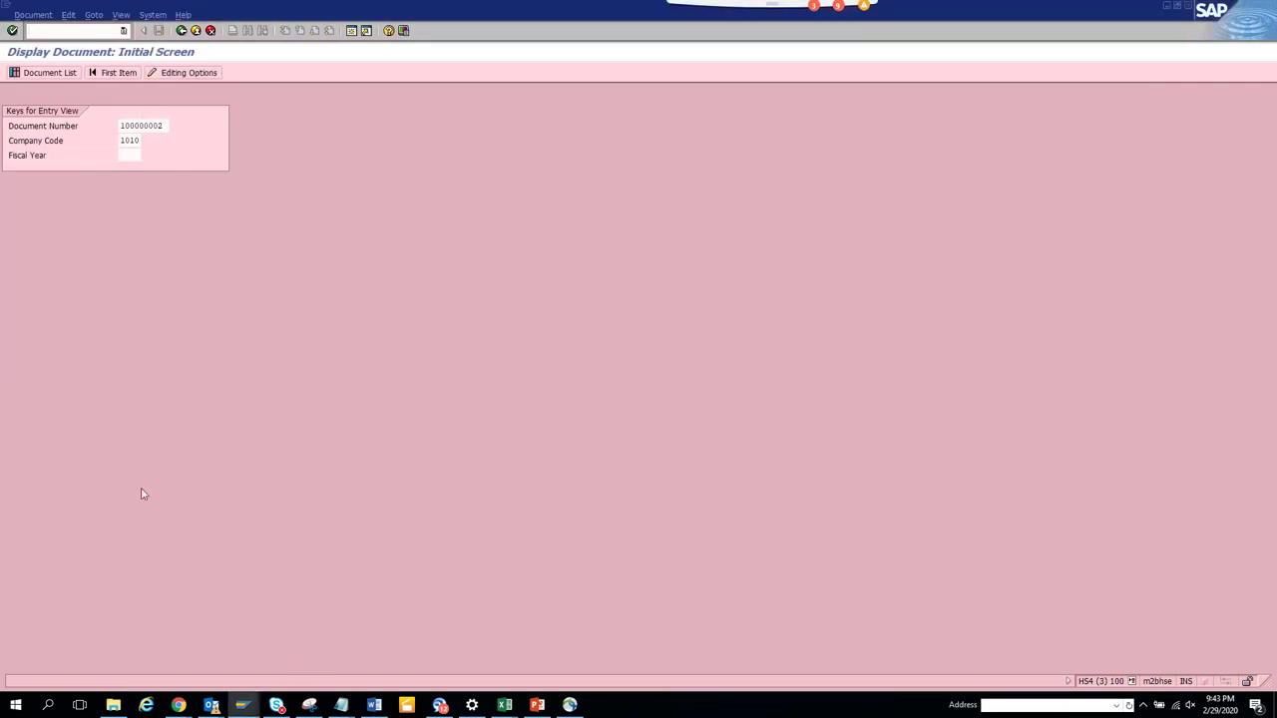
left_click(147, 125)
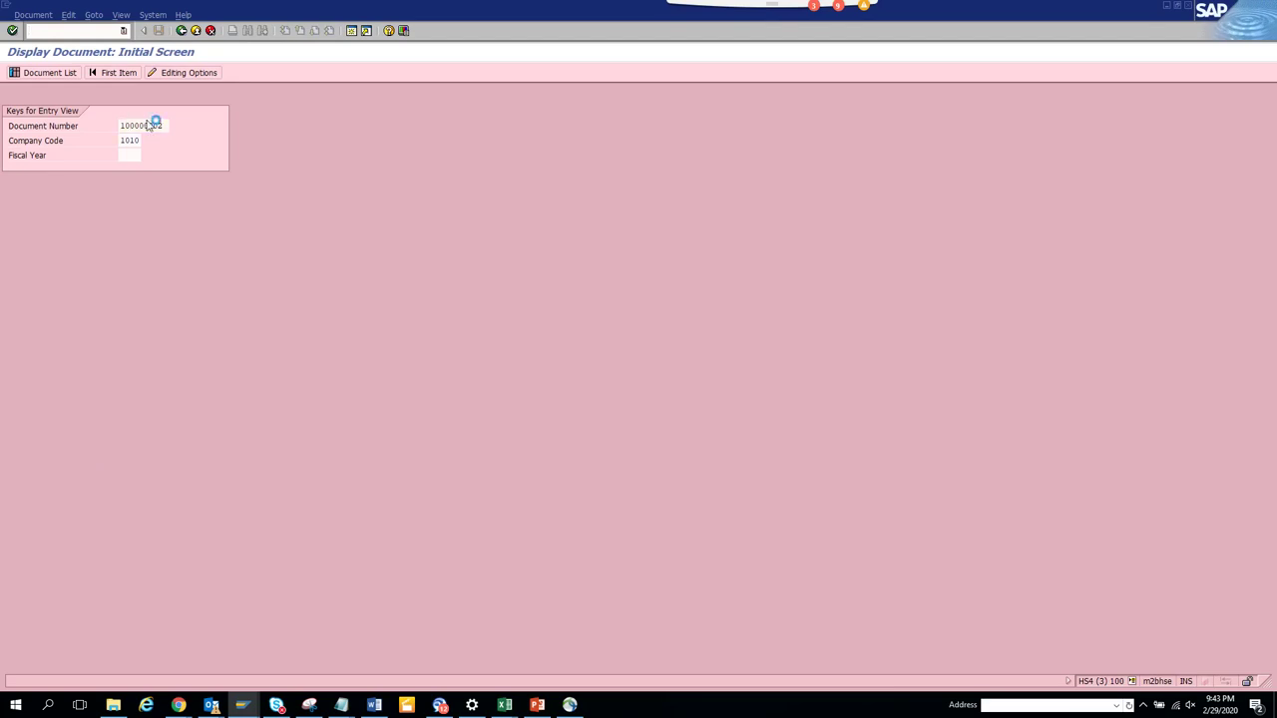
key("Return")
key("alt+Tab")
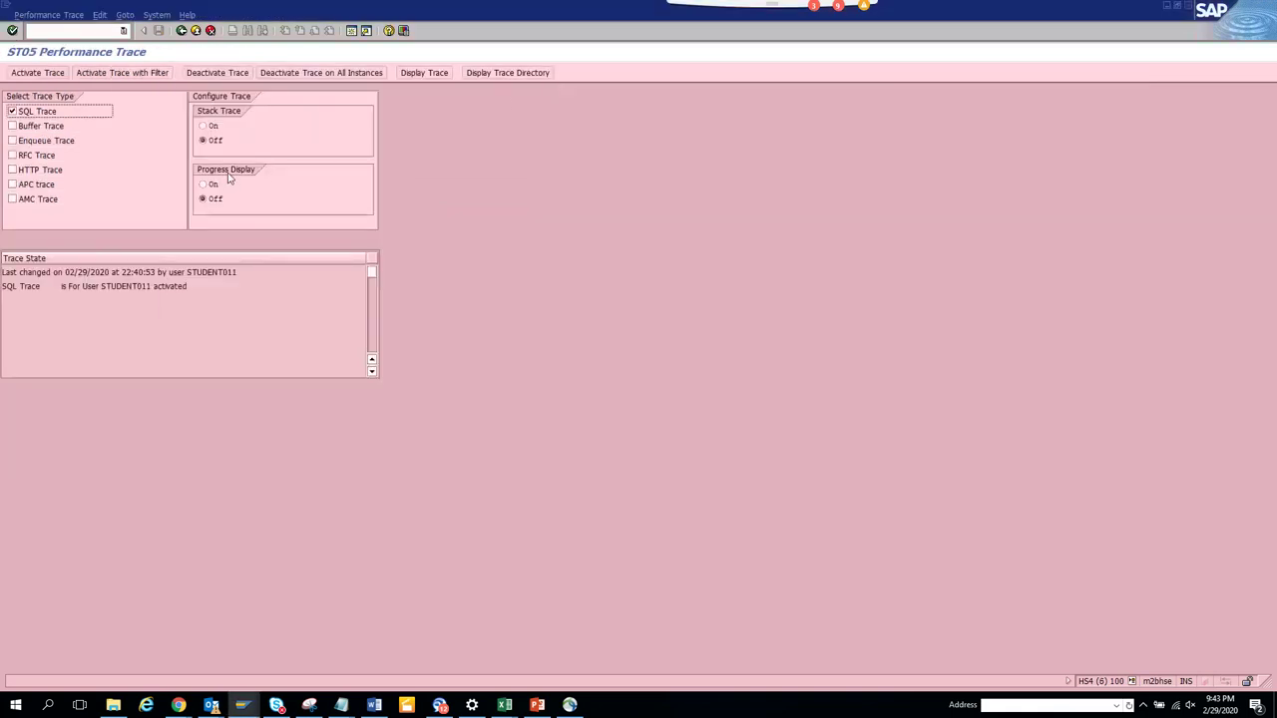
Step: Deactivate the SQL trace and display its records with the trace period starting at 21:40:53
left_click(219, 73)
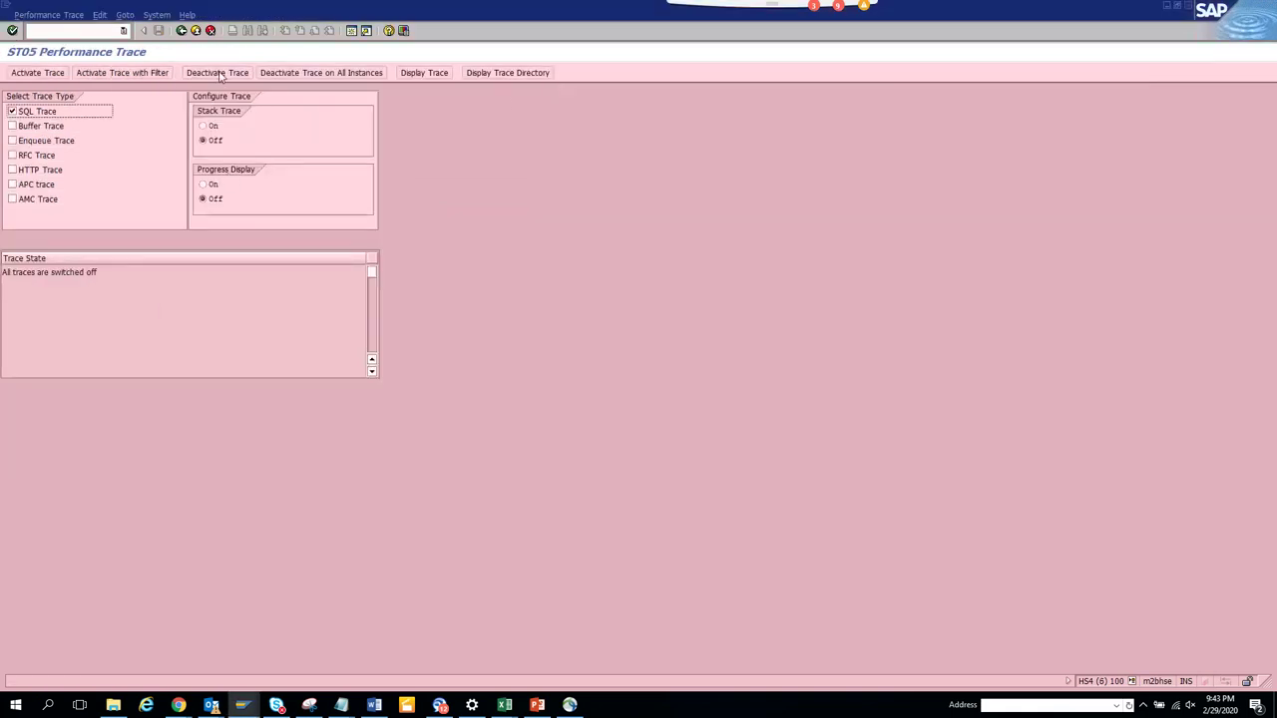
left_click(421, 76)
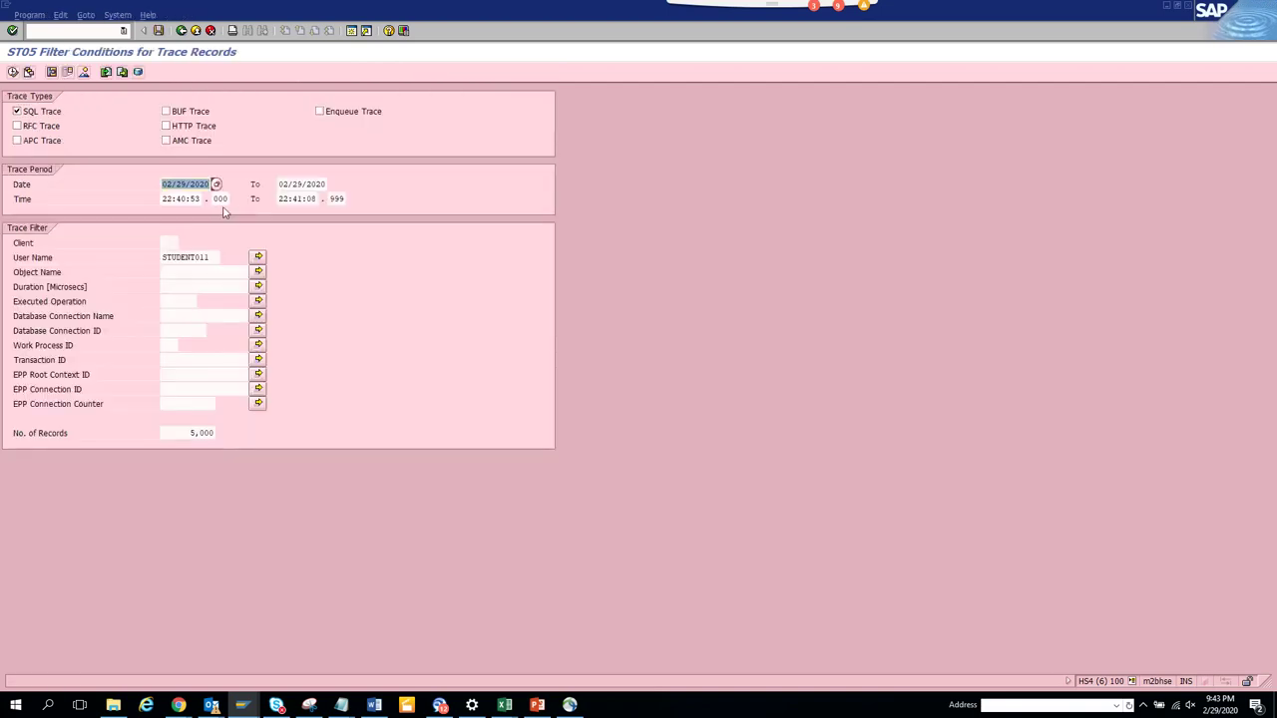
left_click(172, 200)
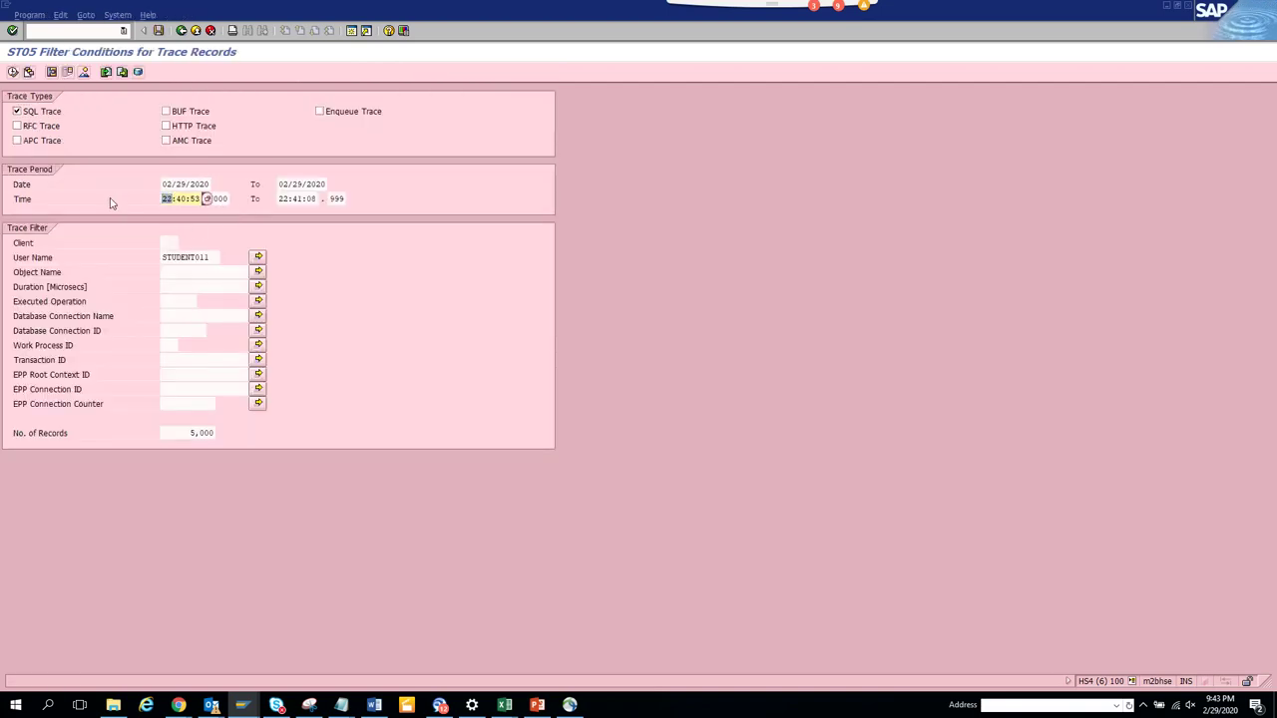
type("21")
left_click(12, 72)
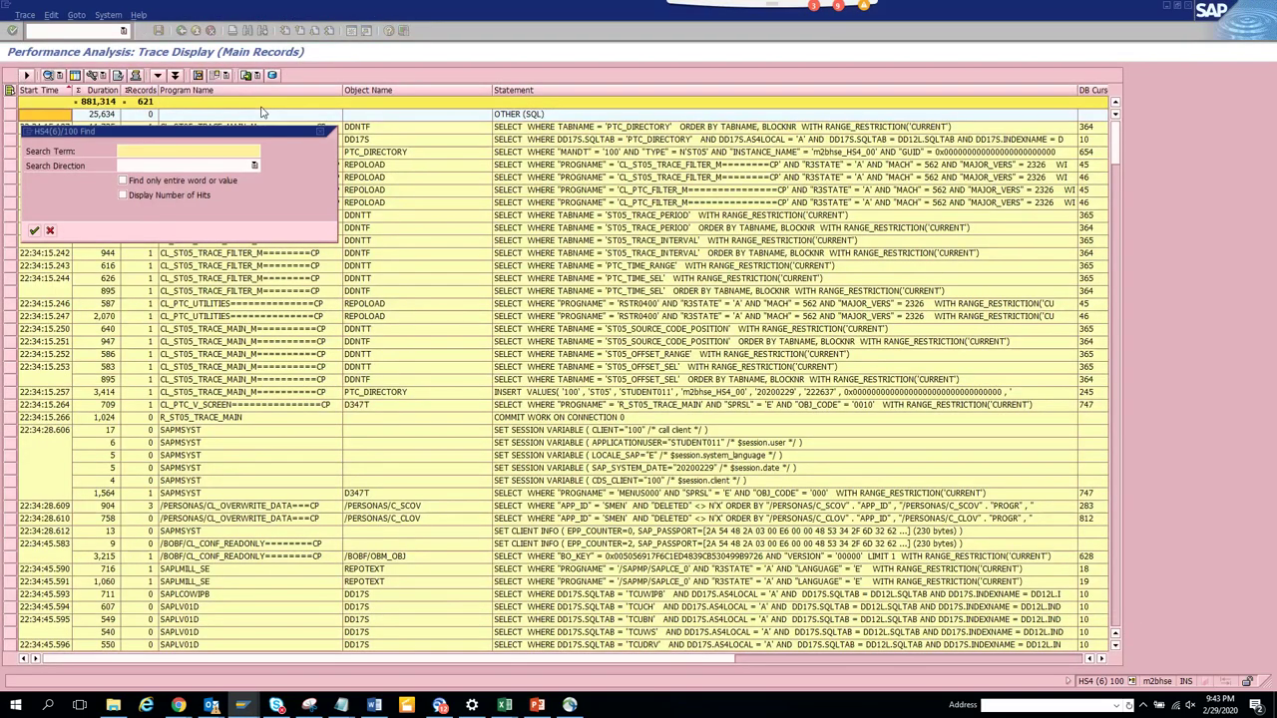
Step: Search the trace records for document number 100000002, uncover the matching rows and close the search
type("100000002")
key("Return")
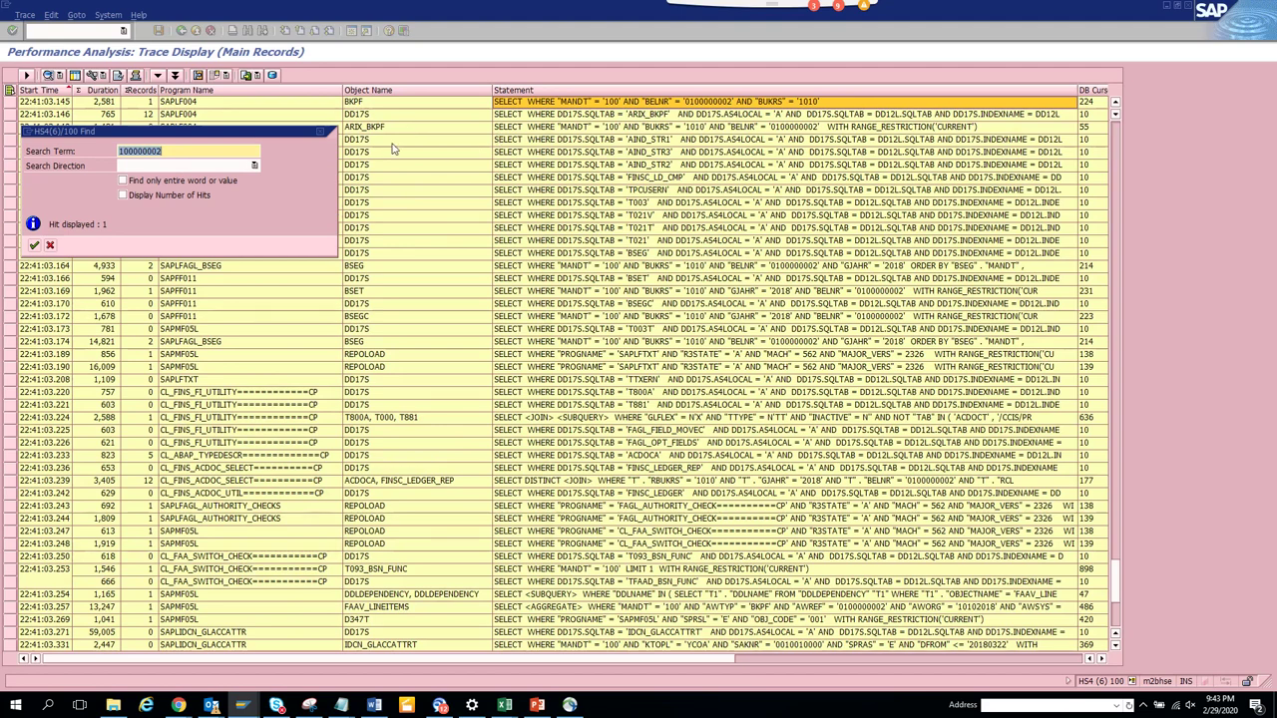
left_click_drag(247, 133, 710, 155)
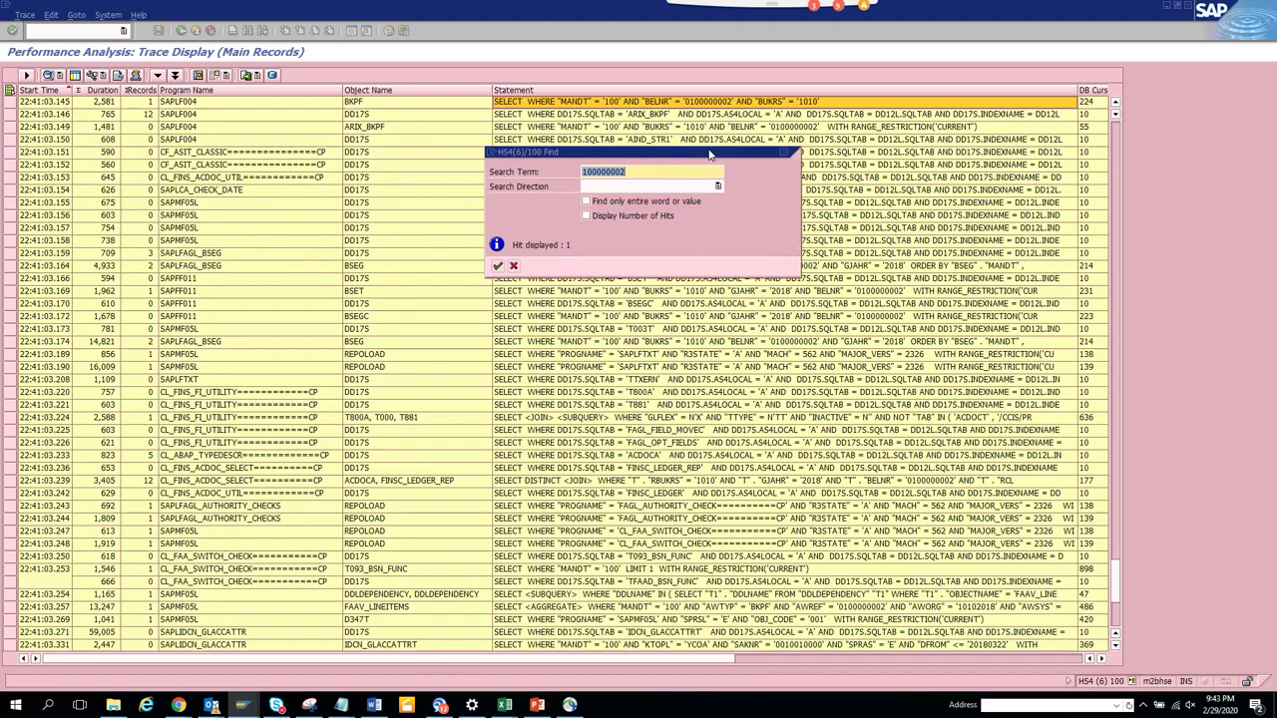
left_click(514, 266)
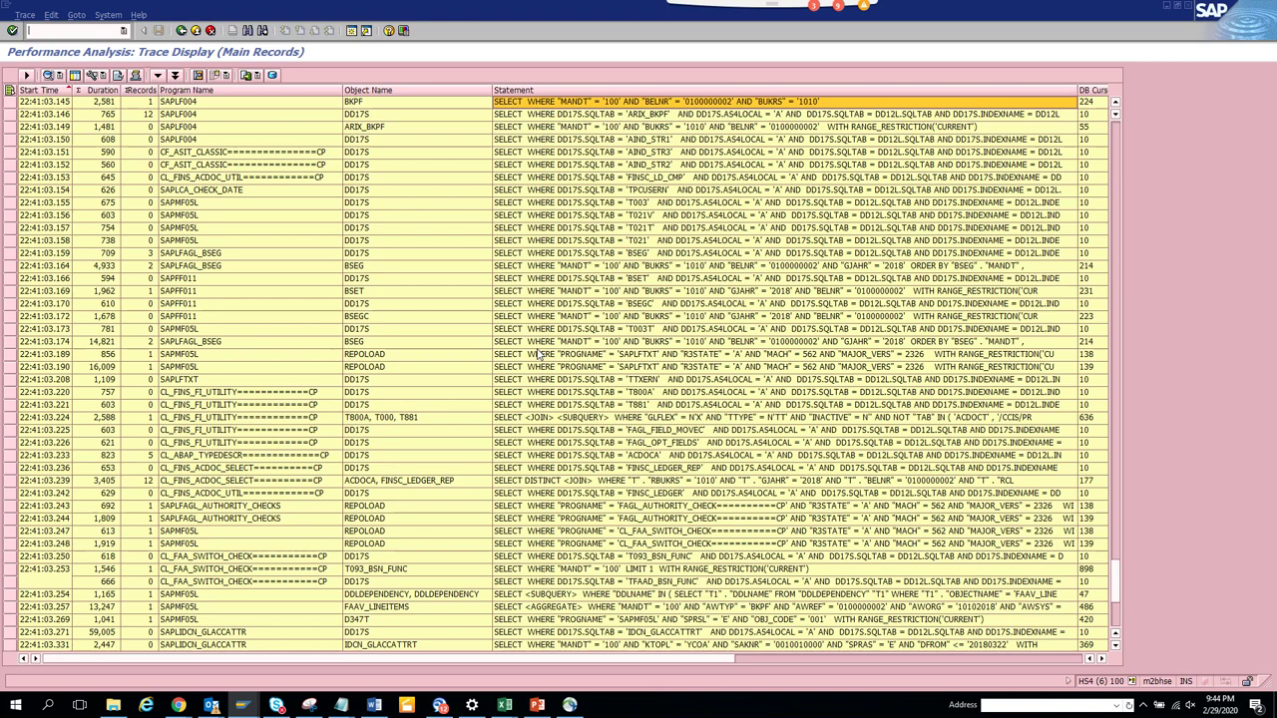
key("alt+Tab")
key("alt+Tab")
key("alt+Tab")
key("alt+Tab")
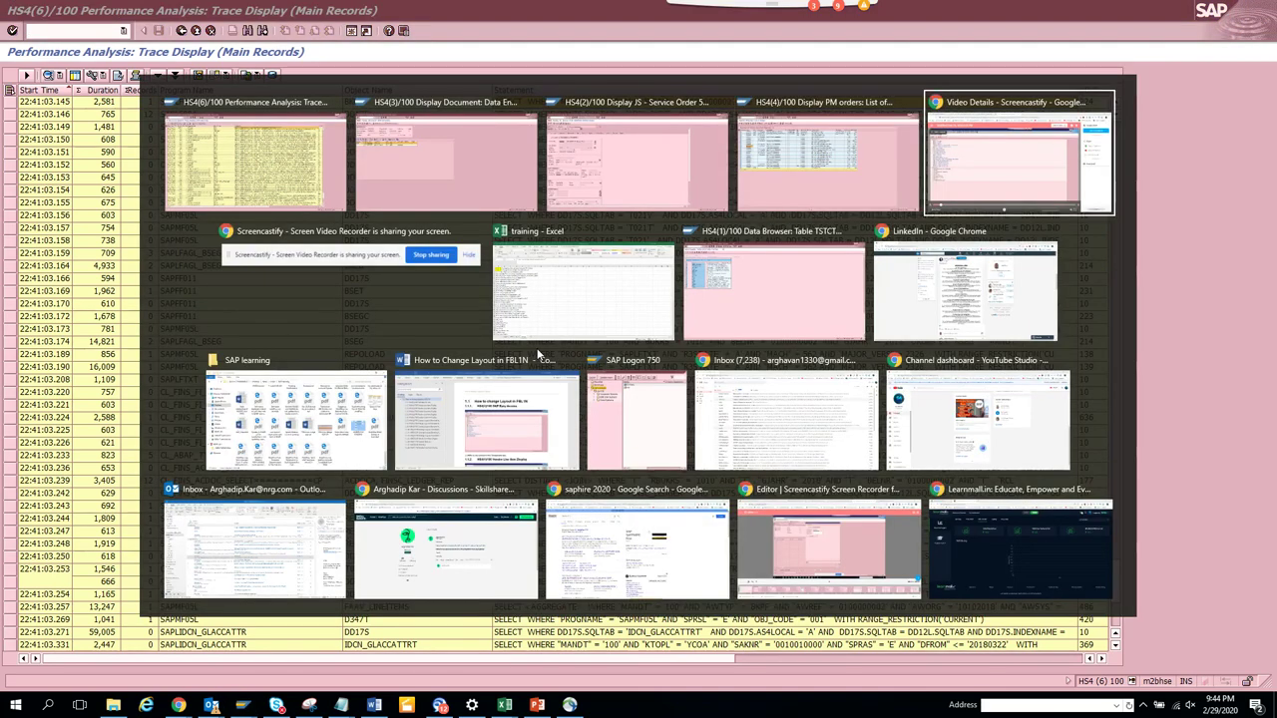